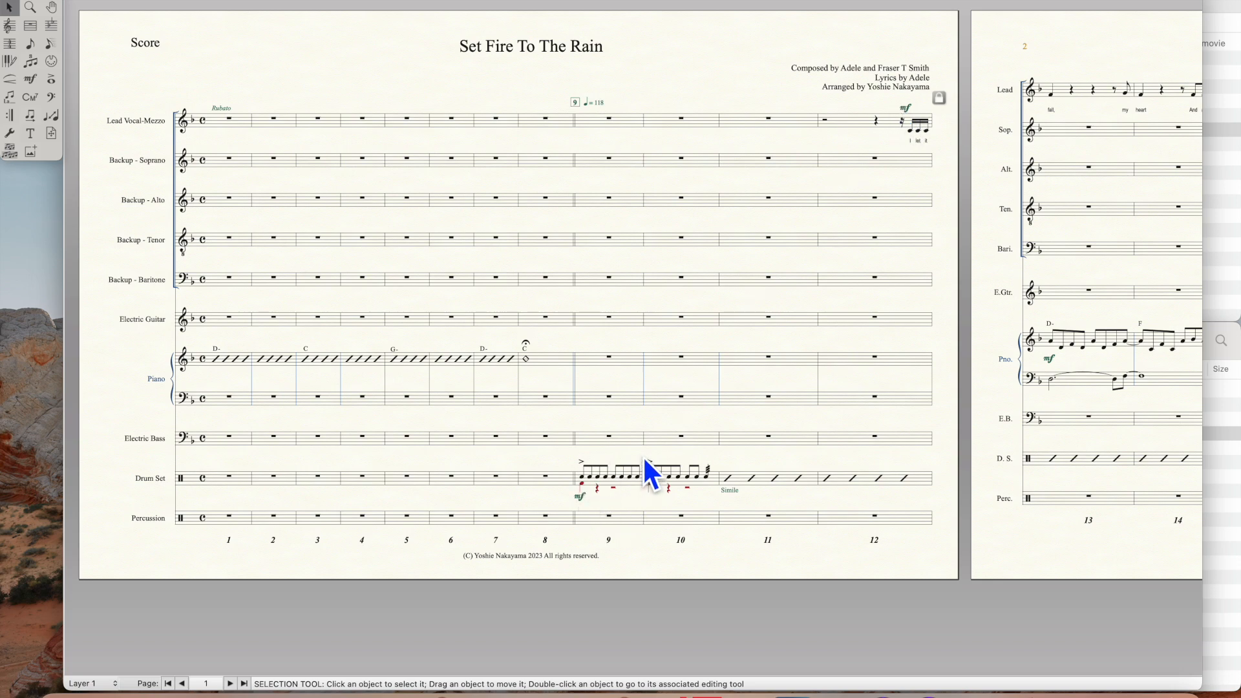
- Look through the full score from the opening page to measure 90 to examine the vocal and instrumental parts
scroll(881, 222, "right", 10)
scroll(882, 226, "right", 15)
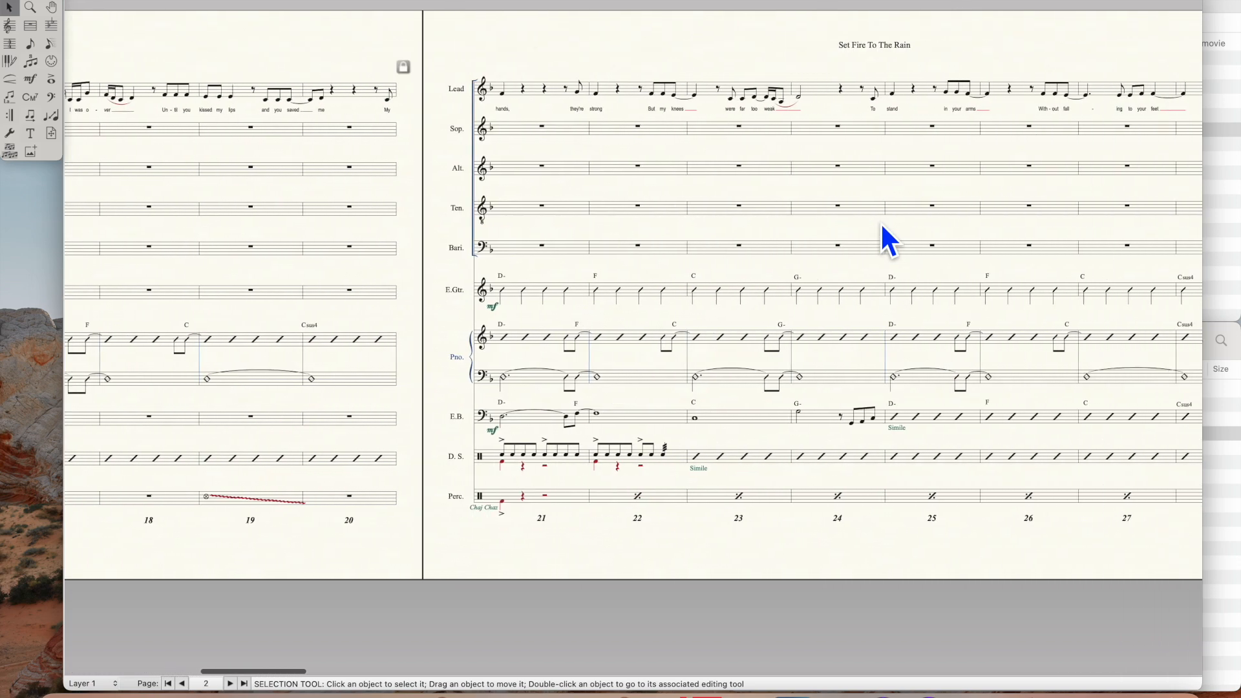
scroll(881, 222, "right", 6)
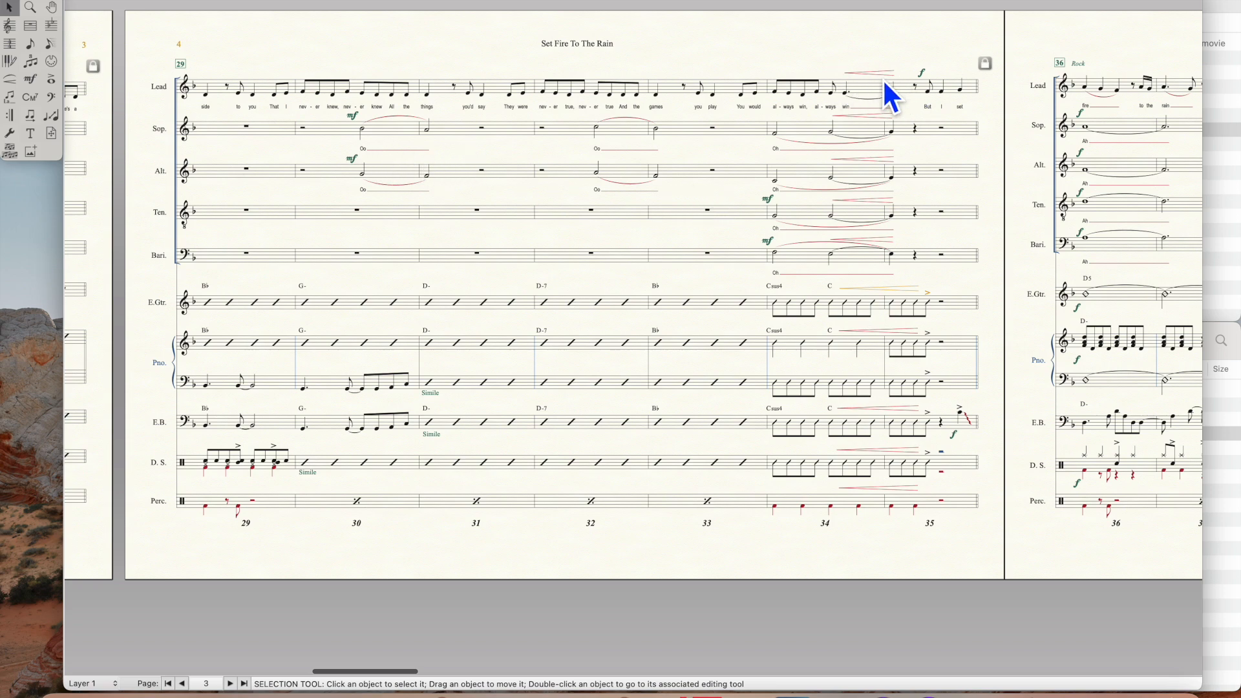
scroll(887, 299, "right", 1)
scroll(886, 299, "right", 20)
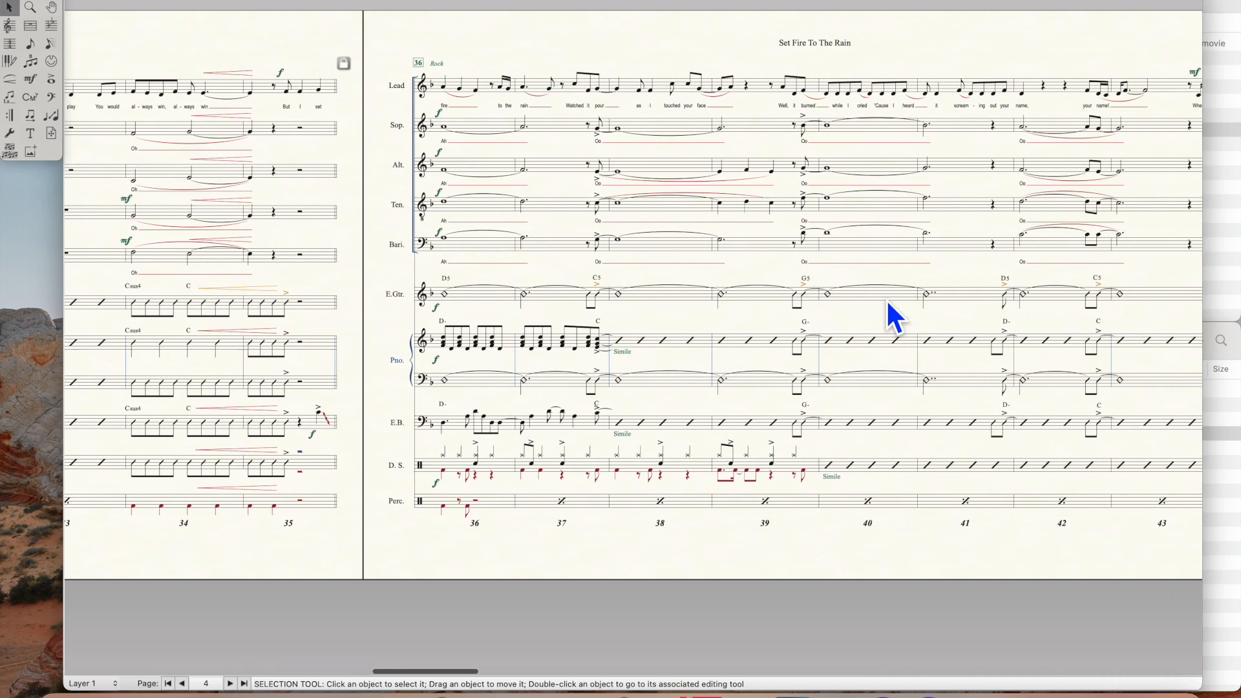
scroll(886, 298, "right", 20)
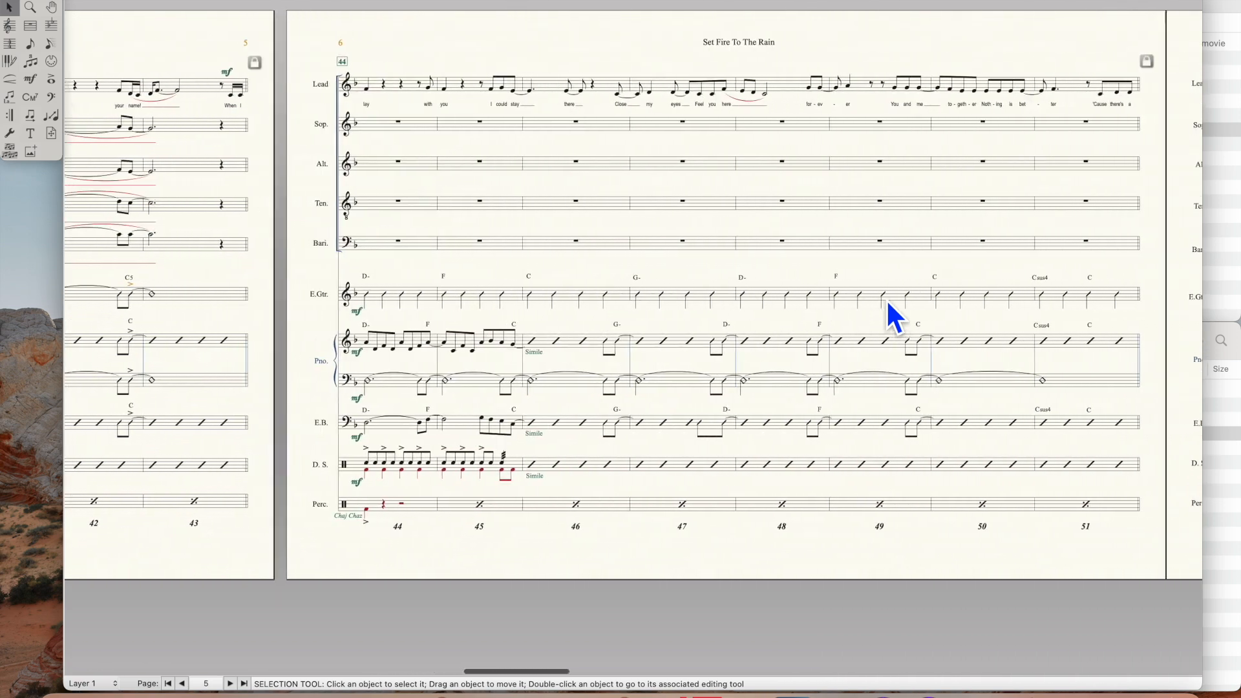
scroll(886, 299, "right", 20)
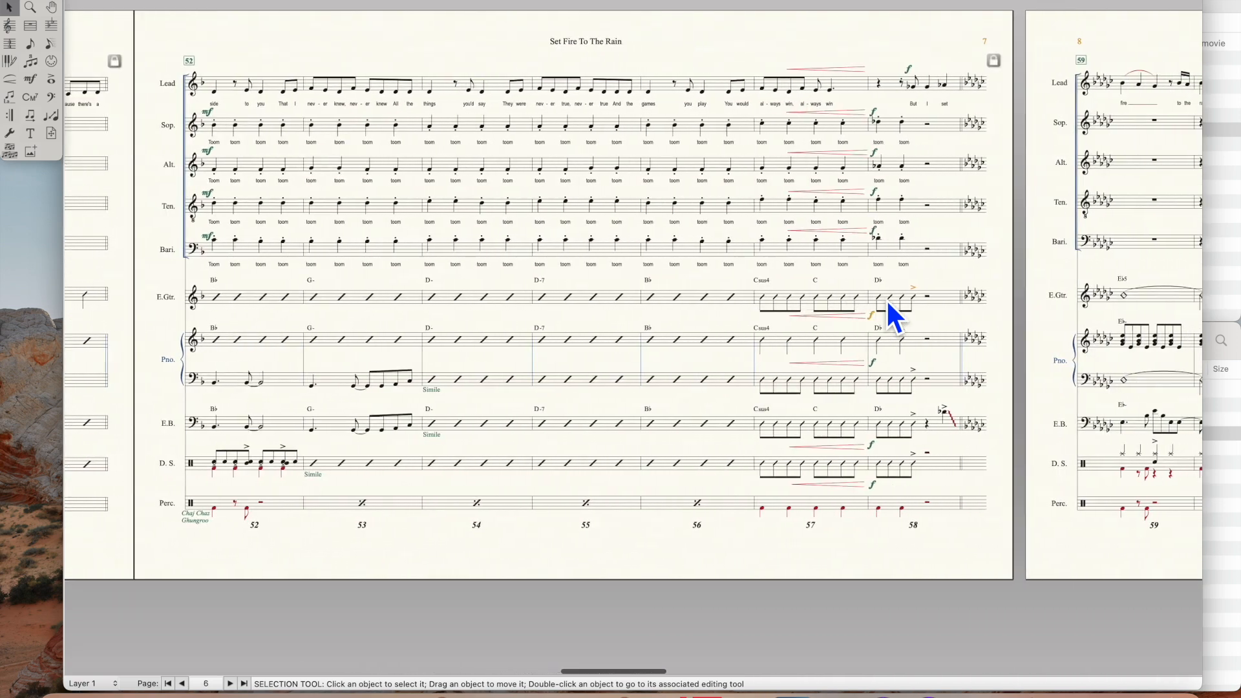
scroll(896, 317, "right", 20)
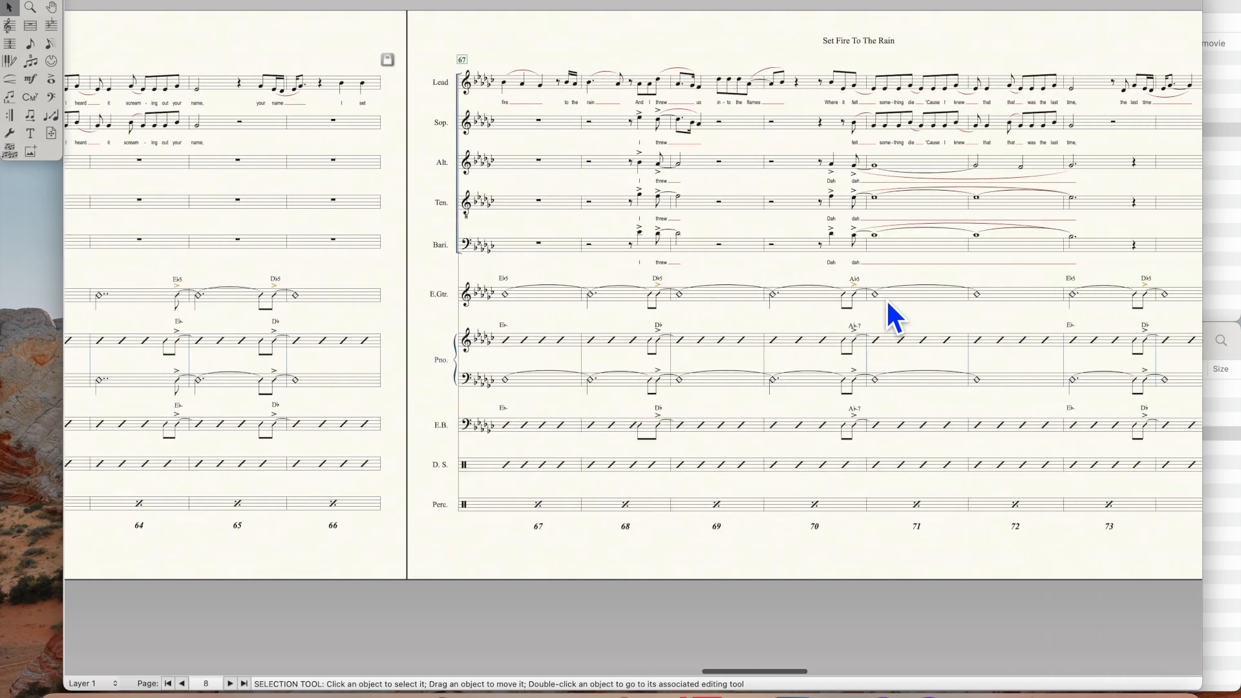
scroll(888, 303, "right", 20)
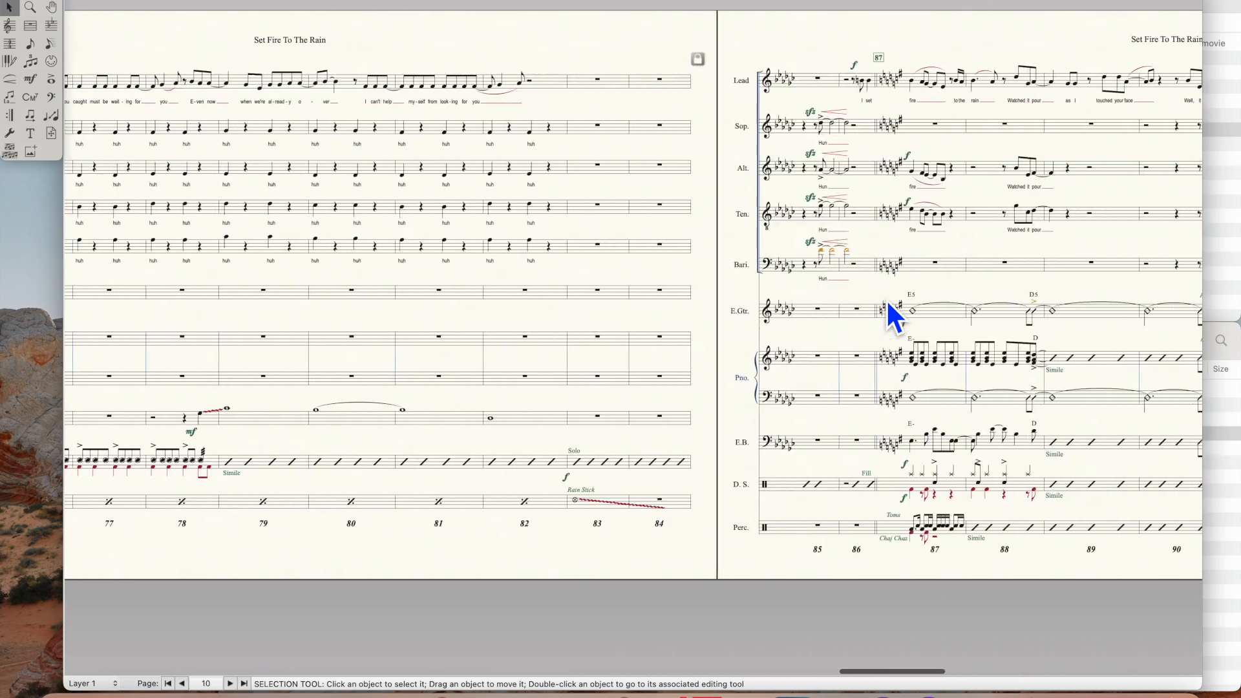
scroll(888, 303, "left", 20)
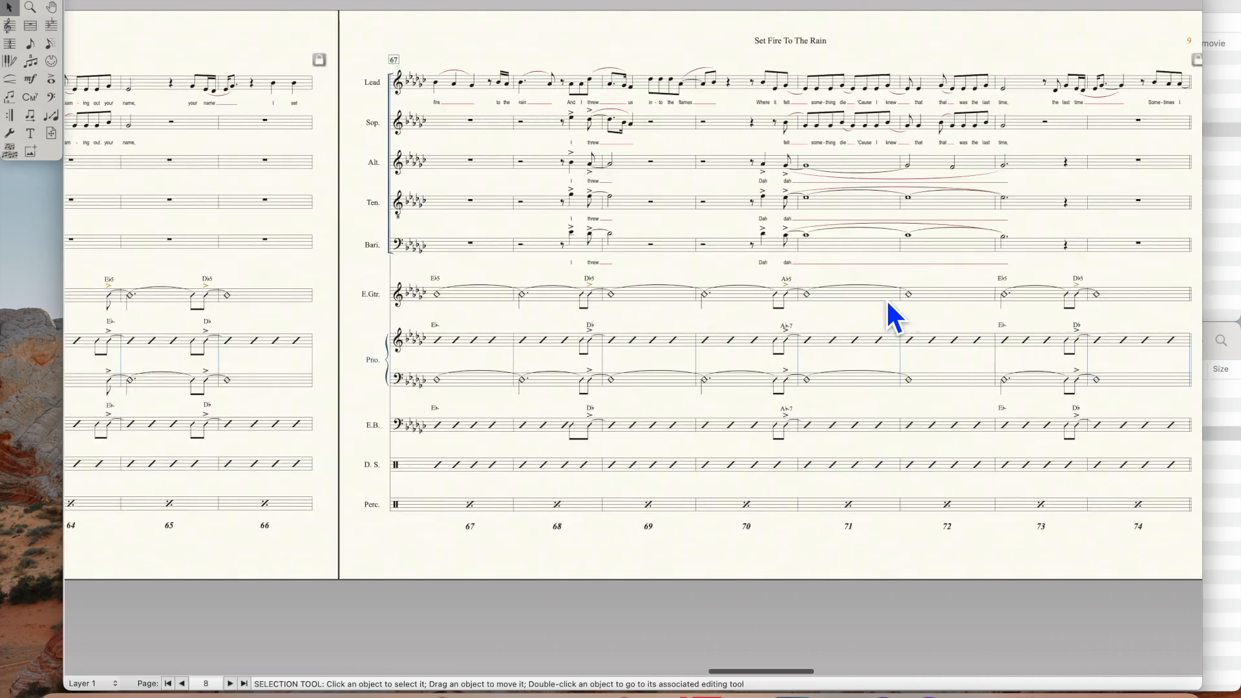
scroll(887, 298, "left", 20)
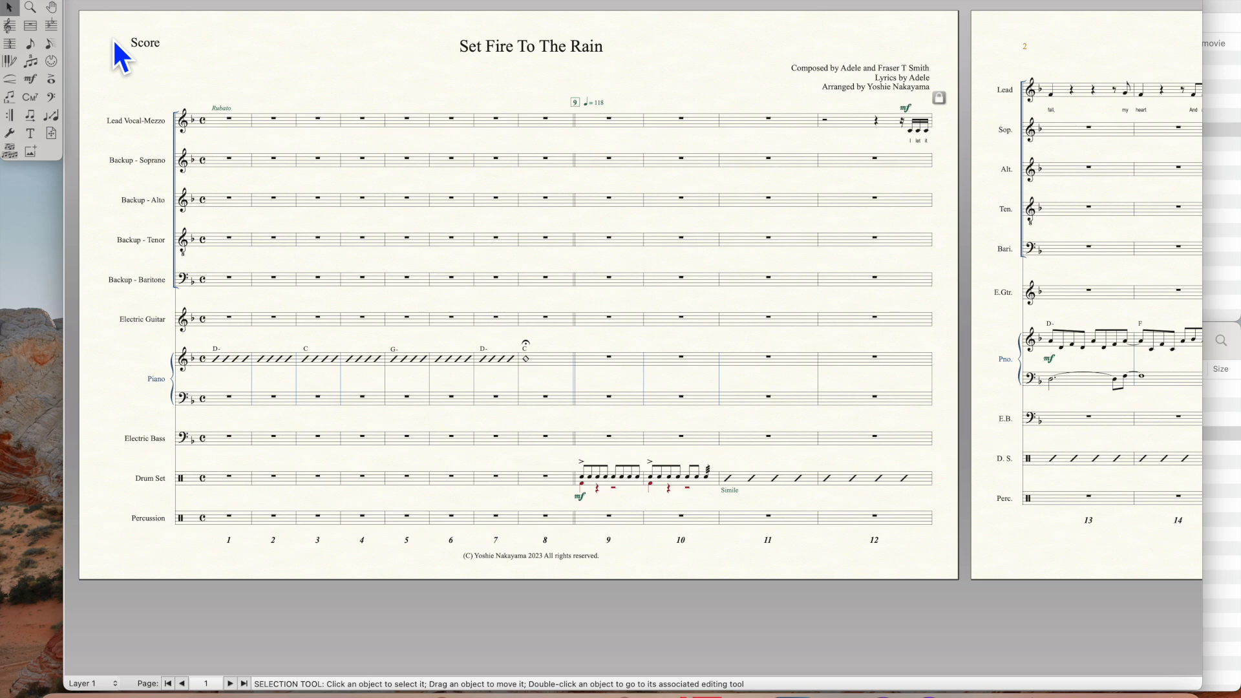
- Save a copy of the score as "Set Fire To the Rain - Vocal Score" in the Vocal Writing folder
left_click(97, 2)
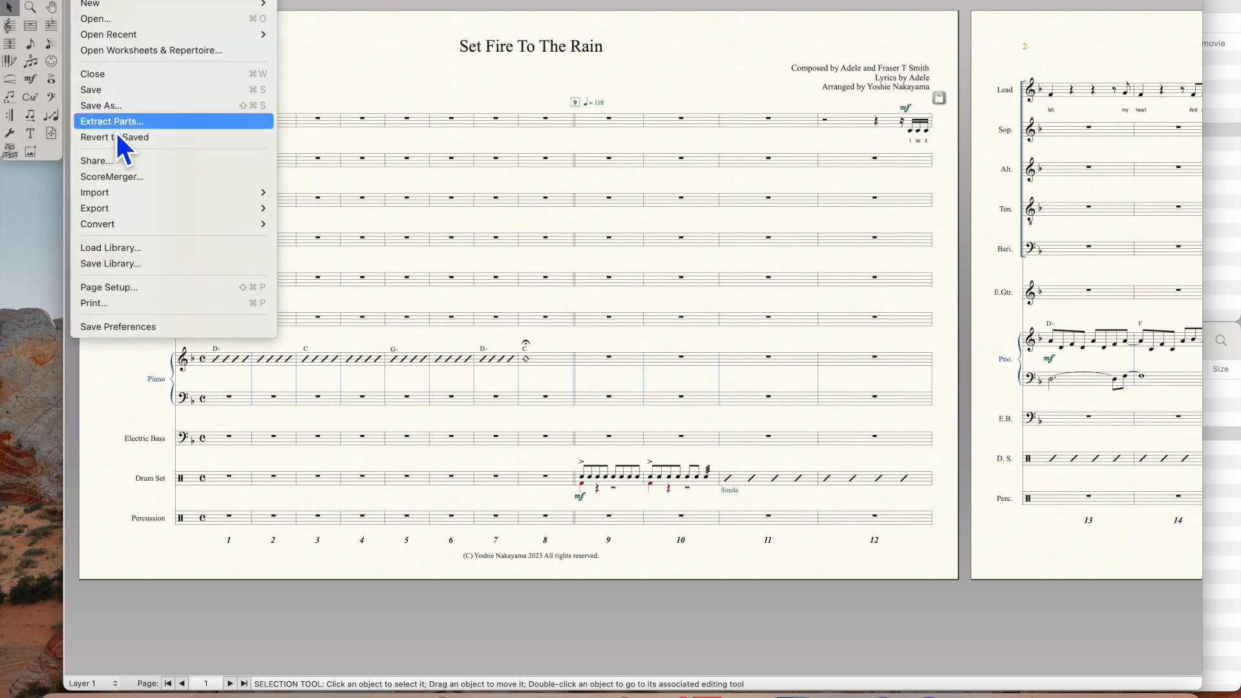
left_click(160, 106)
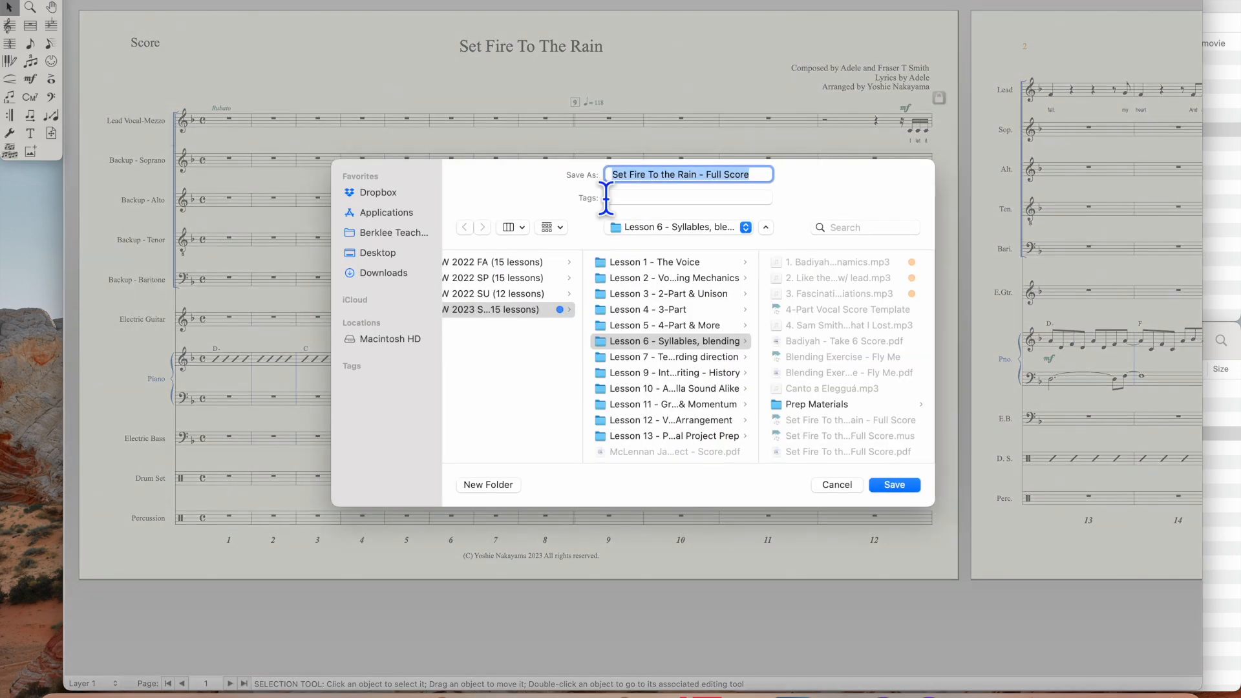
scroll(484, 386, "left", 5)
left_click(520, 393)
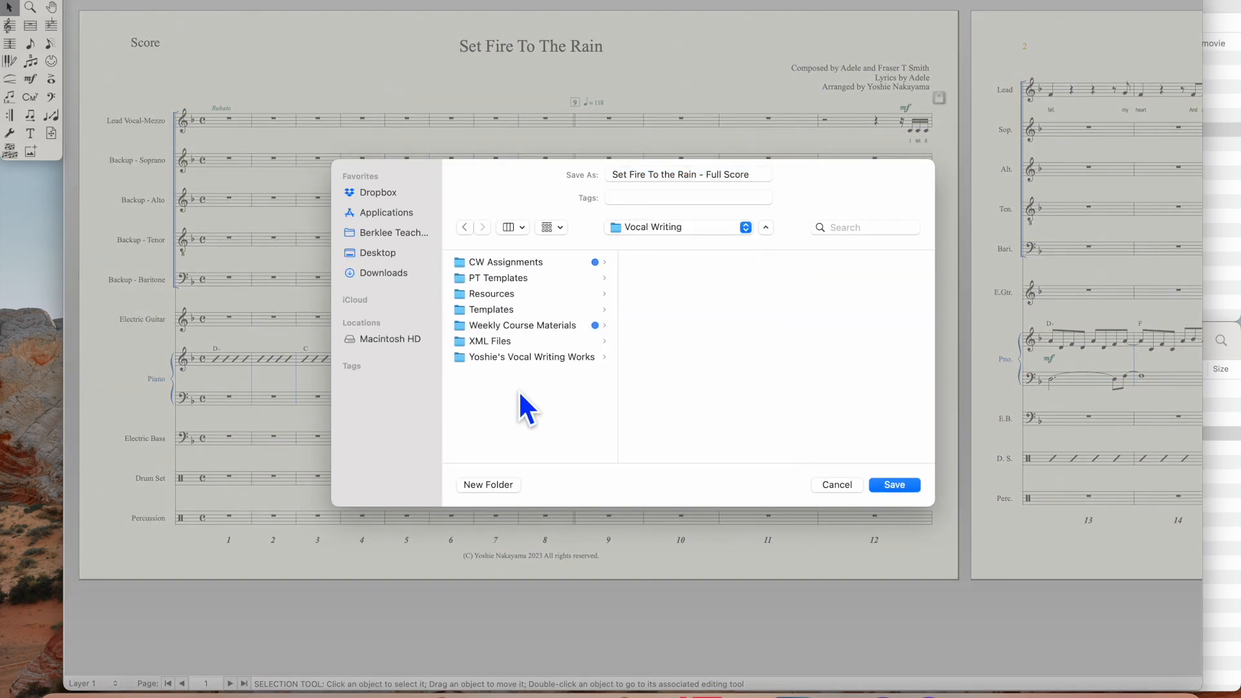
left_click(714, 173)
double_click(714, 173)
type("Vocal")
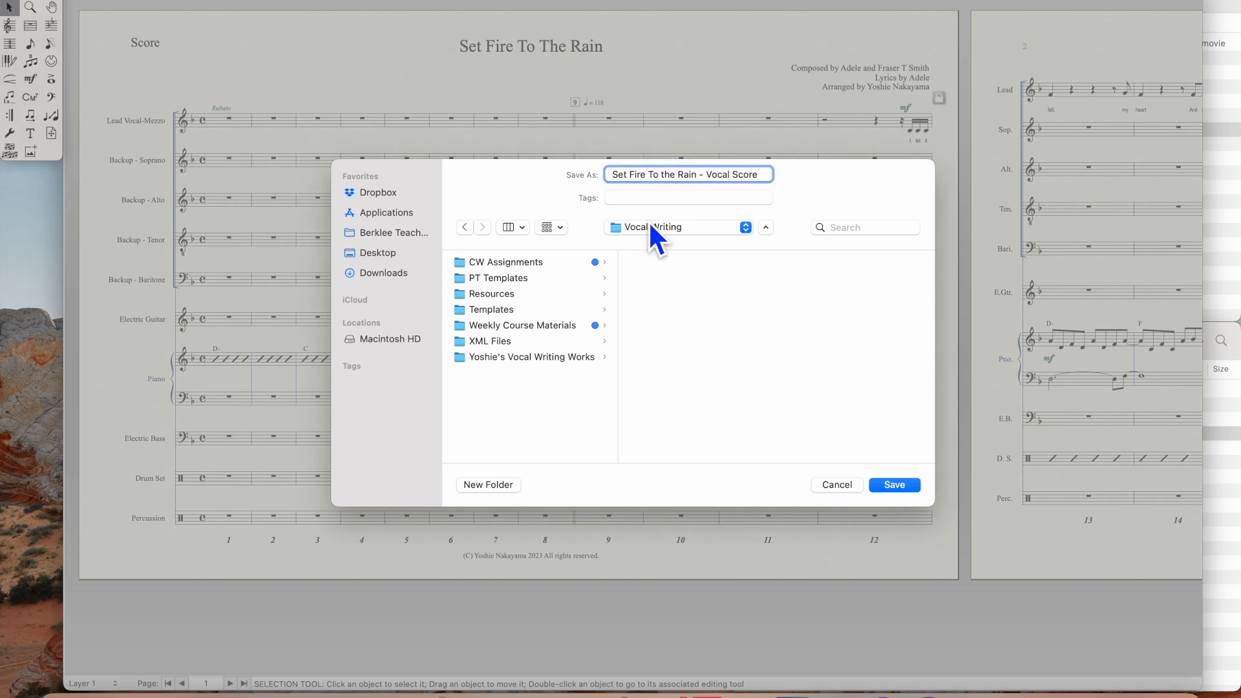
left_click(896, 485)
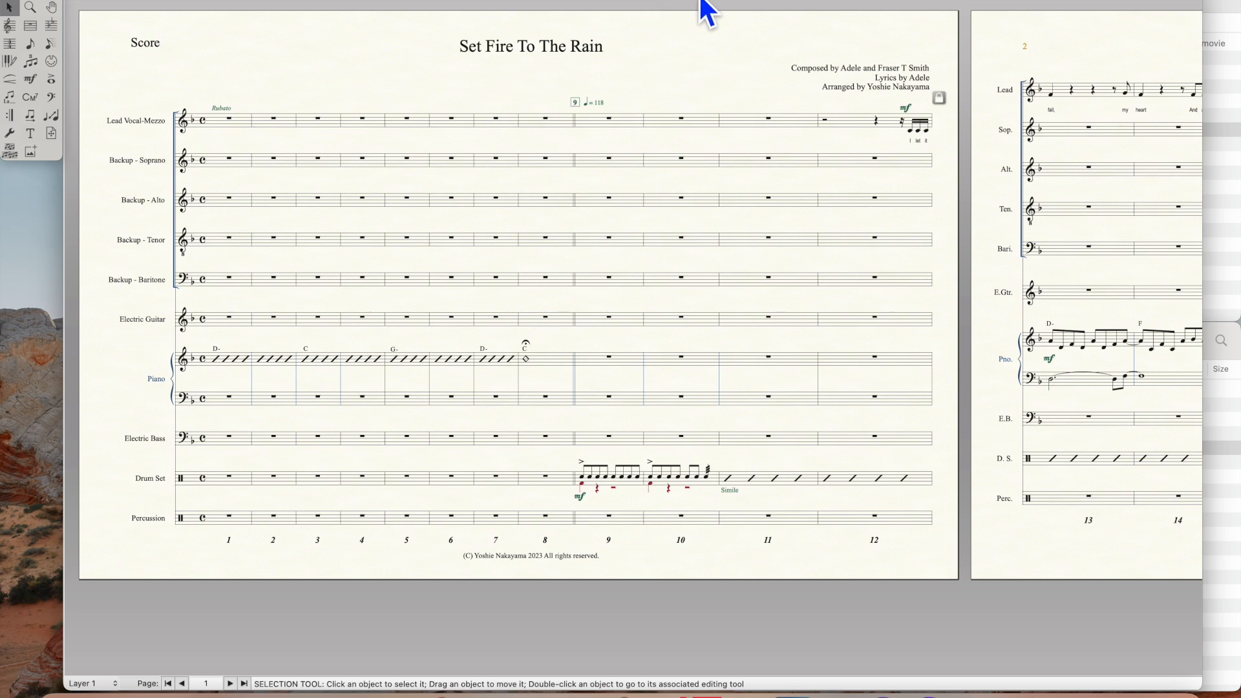
- Change the page size of all score pages to Letter (8.5 x 11) in portrait orientation
left_click(44, 137)
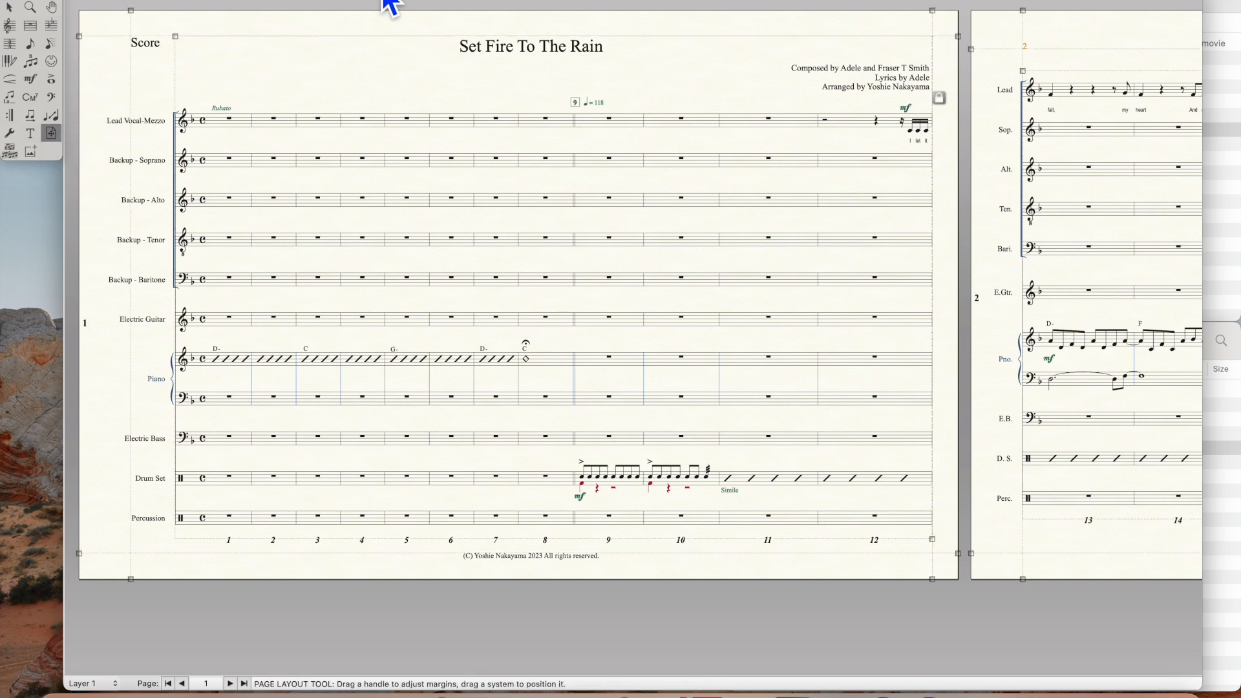
left_click(435, 1)
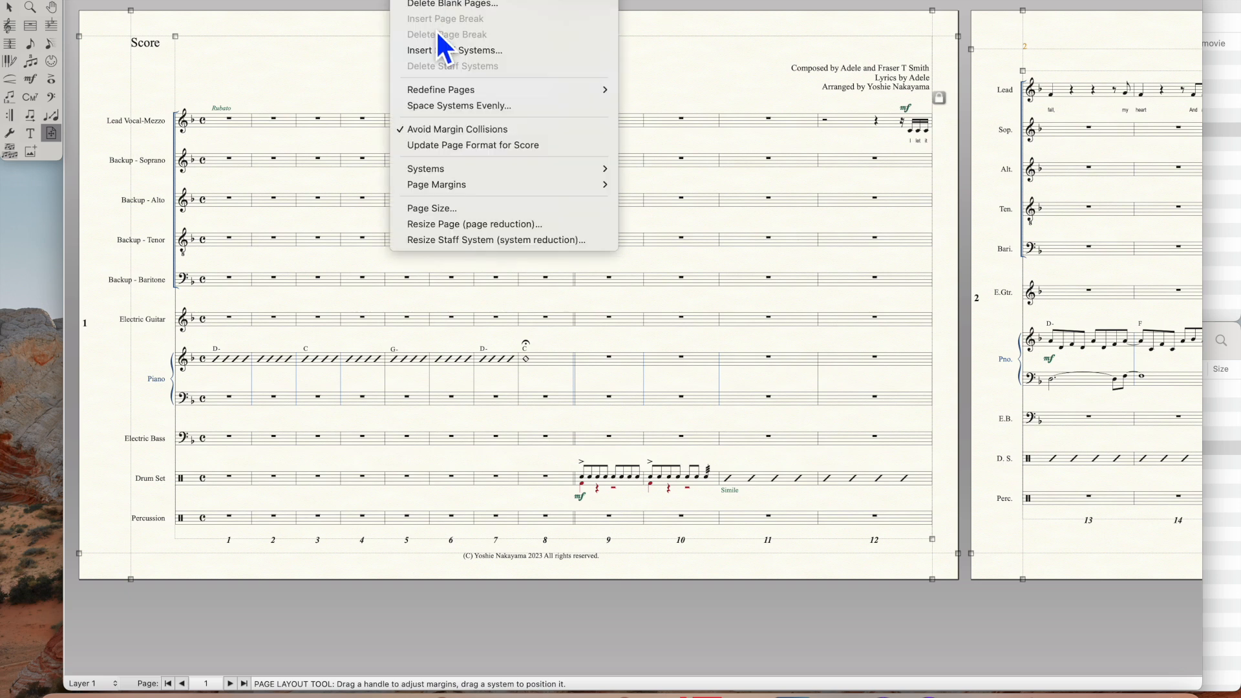
left_click(487, 208)
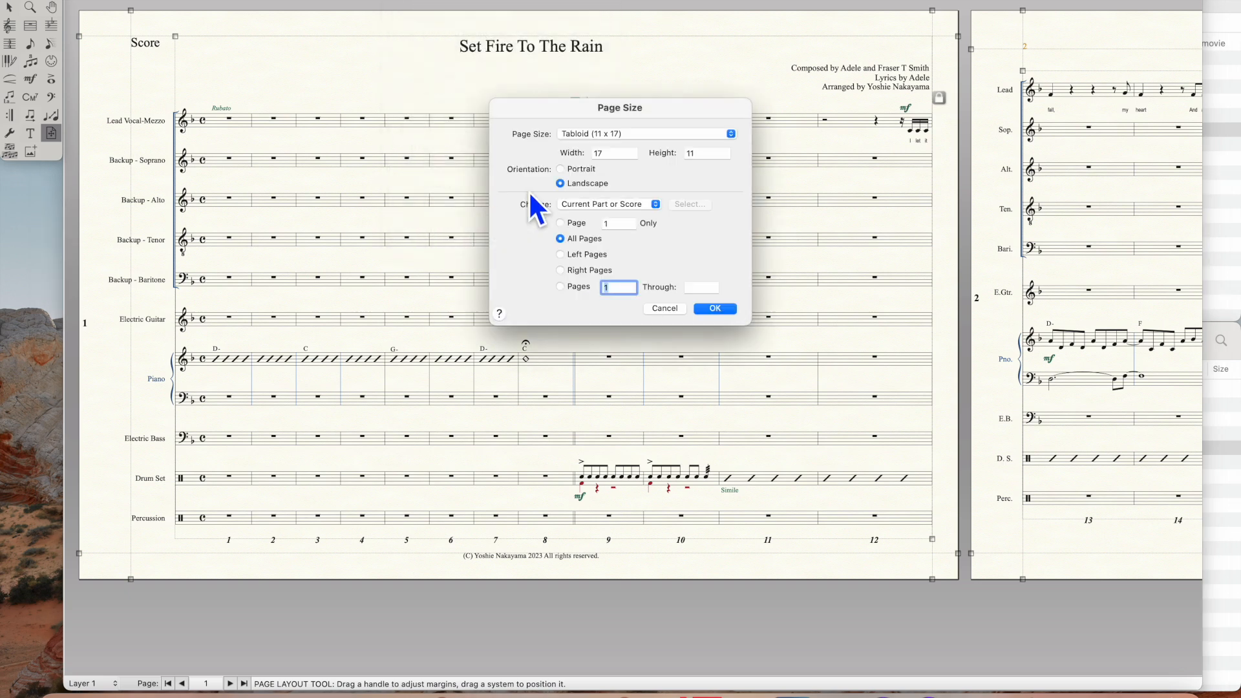
left_click(610, 134)
left_click(612, 106)
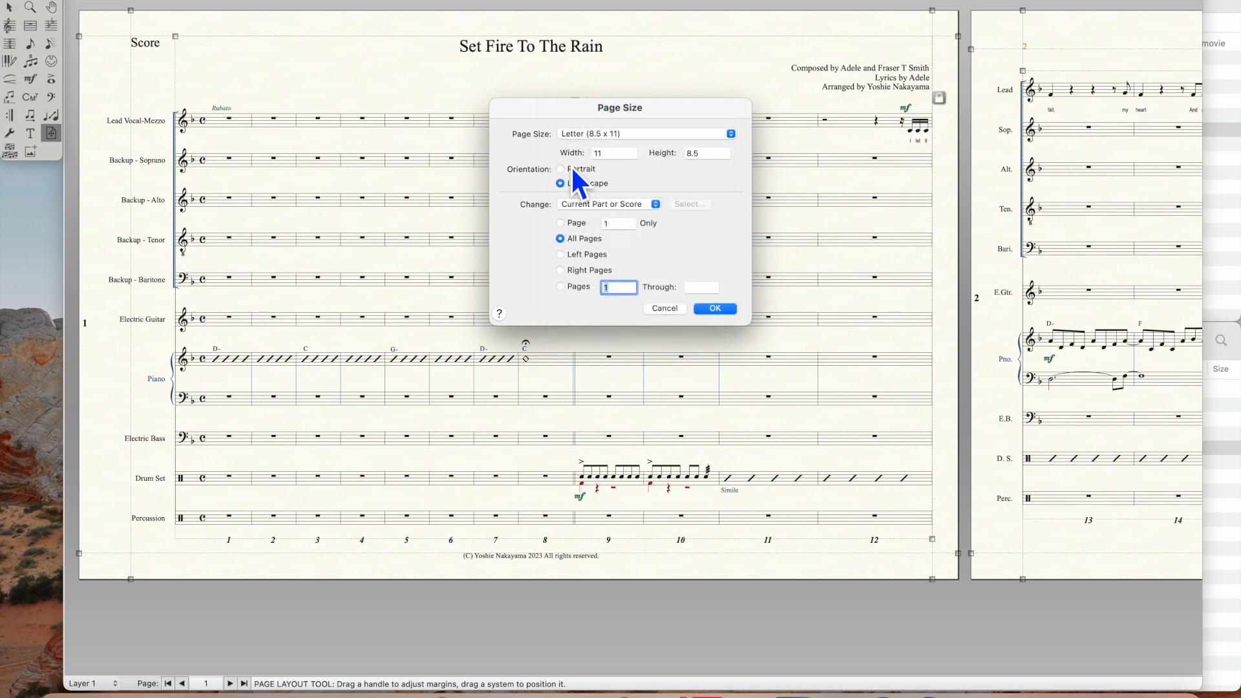
left_click(715, 309)
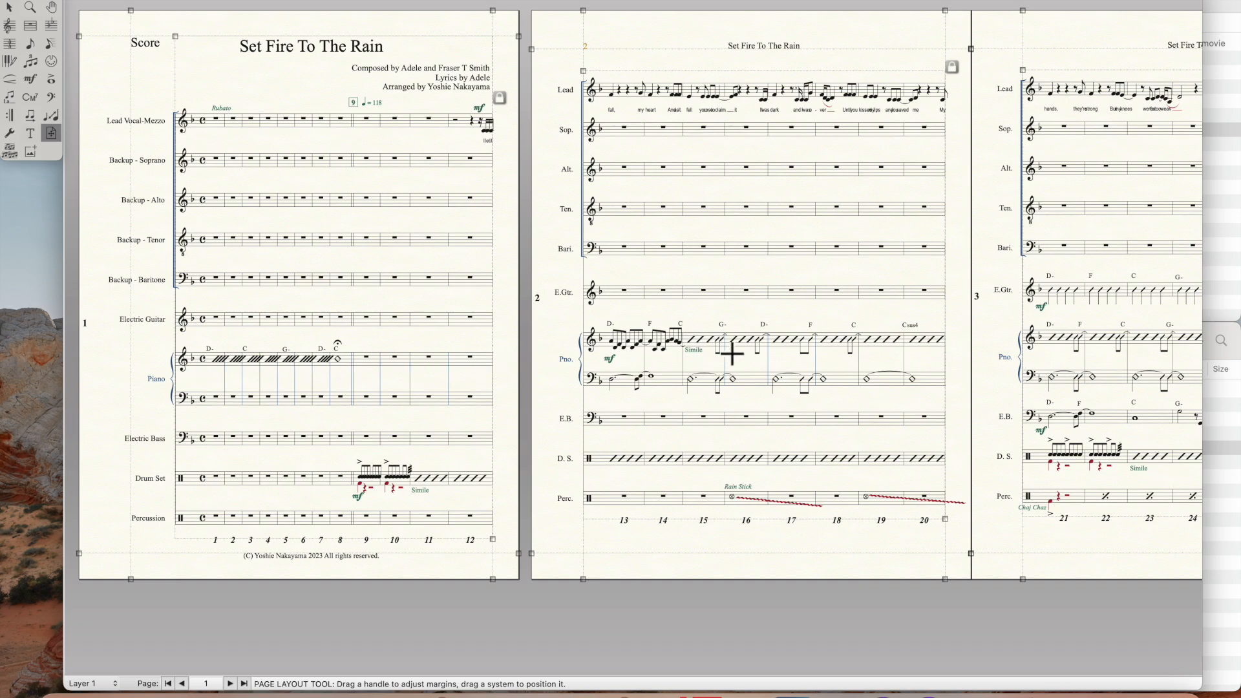
scroll(971, 328, "right", 10)
scroll(971, 327, "left", 10)
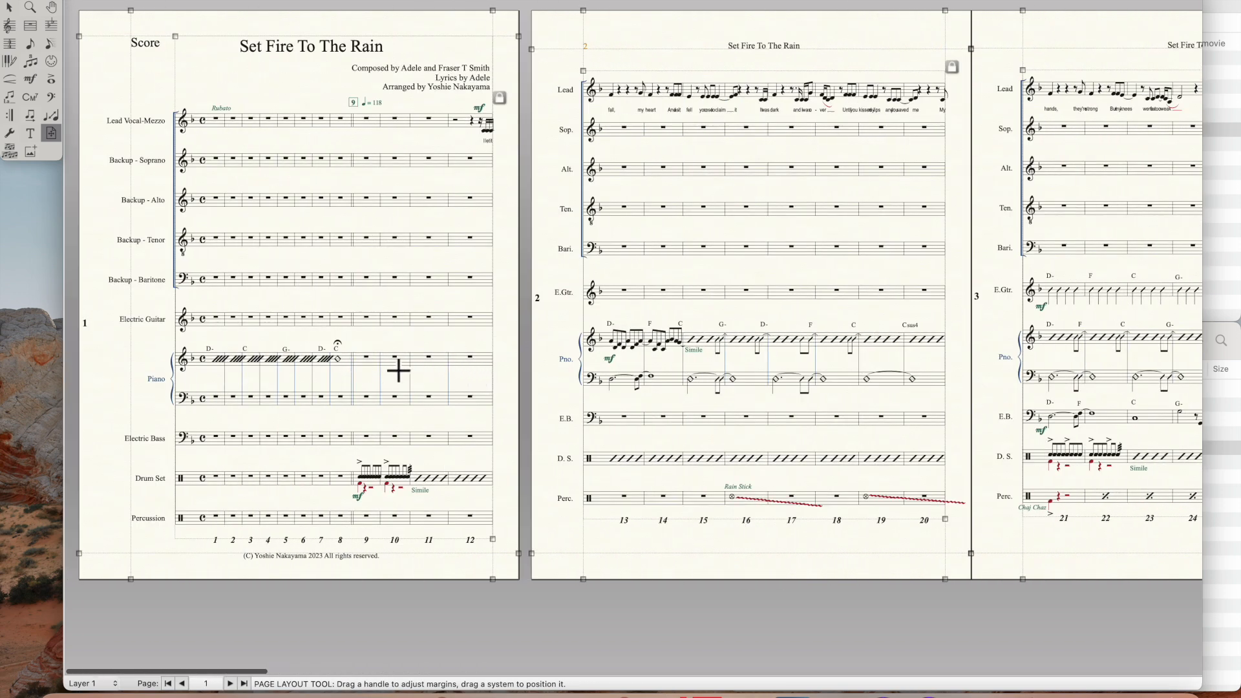
- Copy the drum set's measures 9 to 12 onto the piano's upper staff in the same measures
left_click(9, 7)
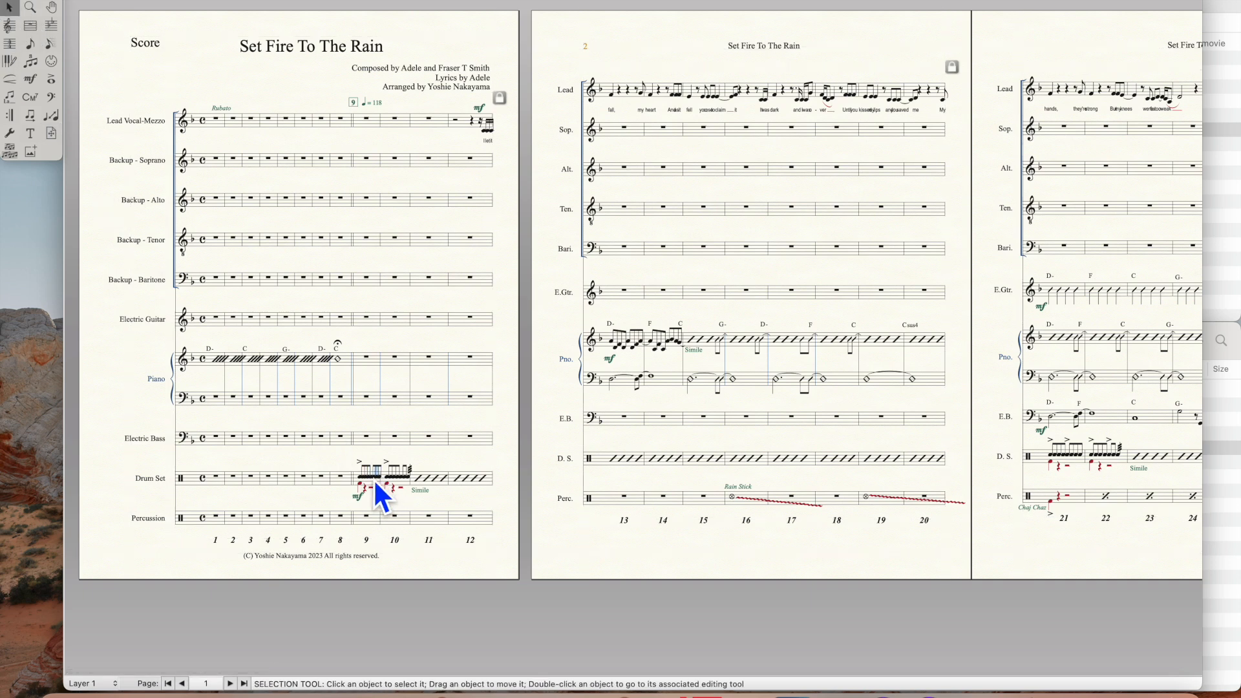
left_click_drag(359, 482, 490, 489)
left_click_drag(370, 474, 354, 358)
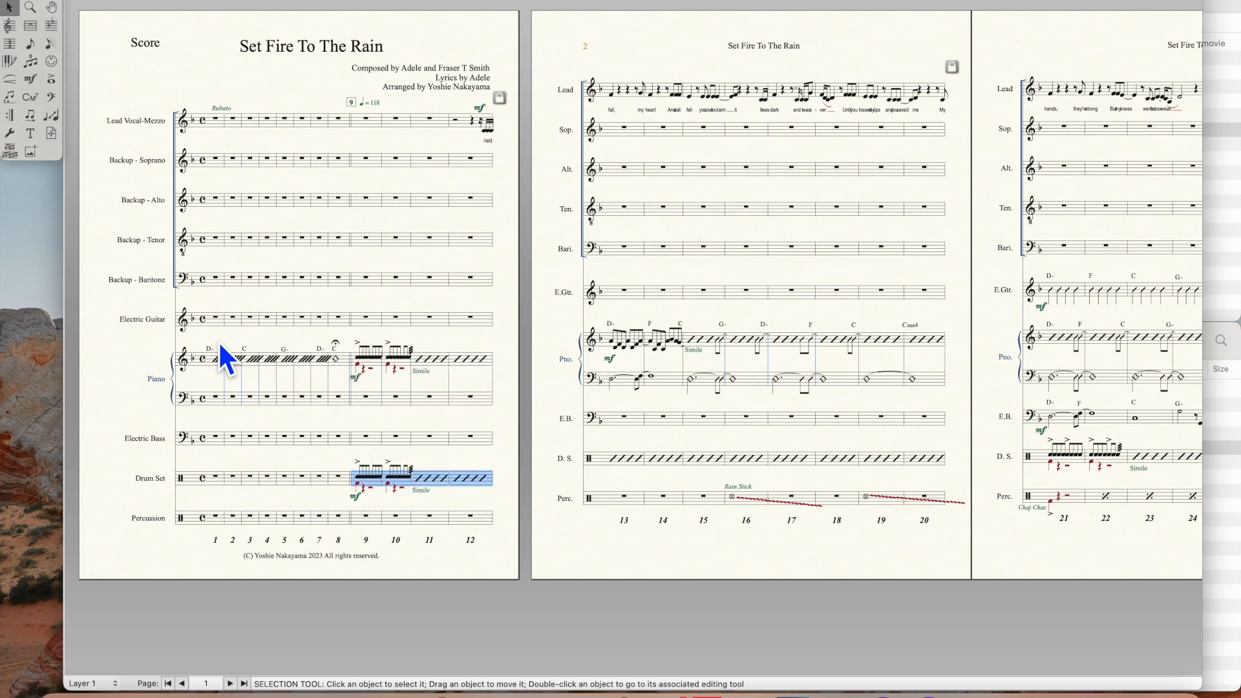
- Create the technique text "Drum set" and assign it to measure 9 of the piano's upper staff
left_click(28, 79)
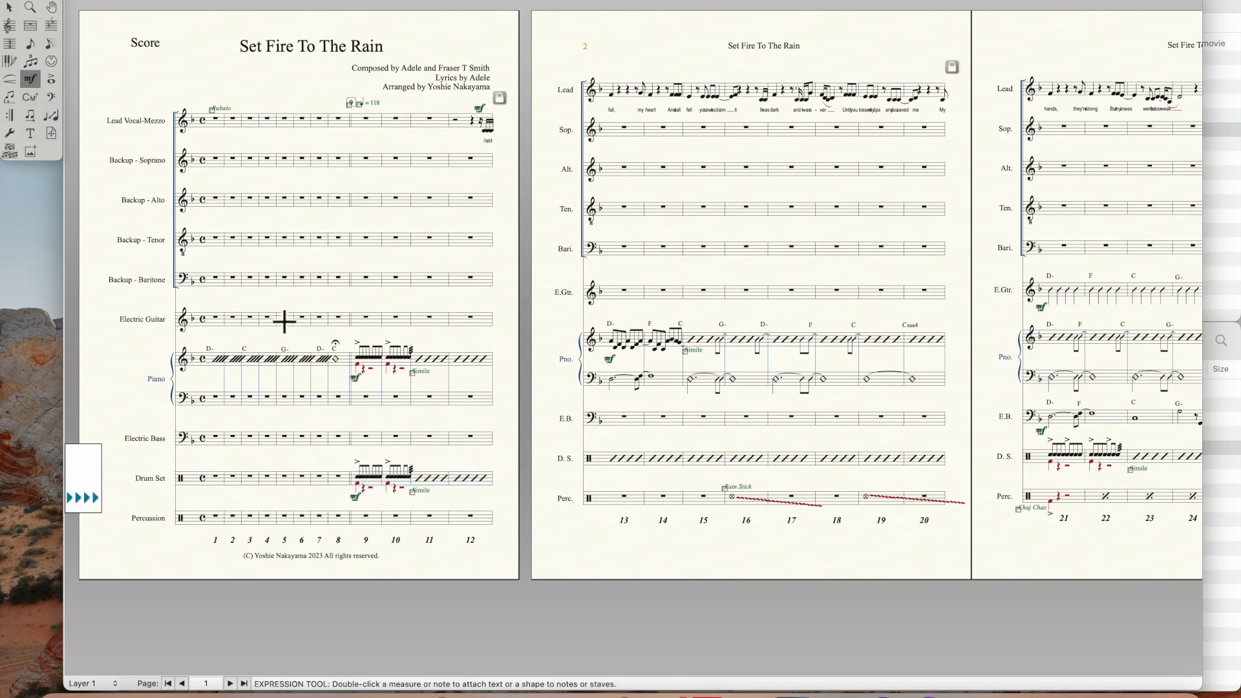
double_click(356, 365)
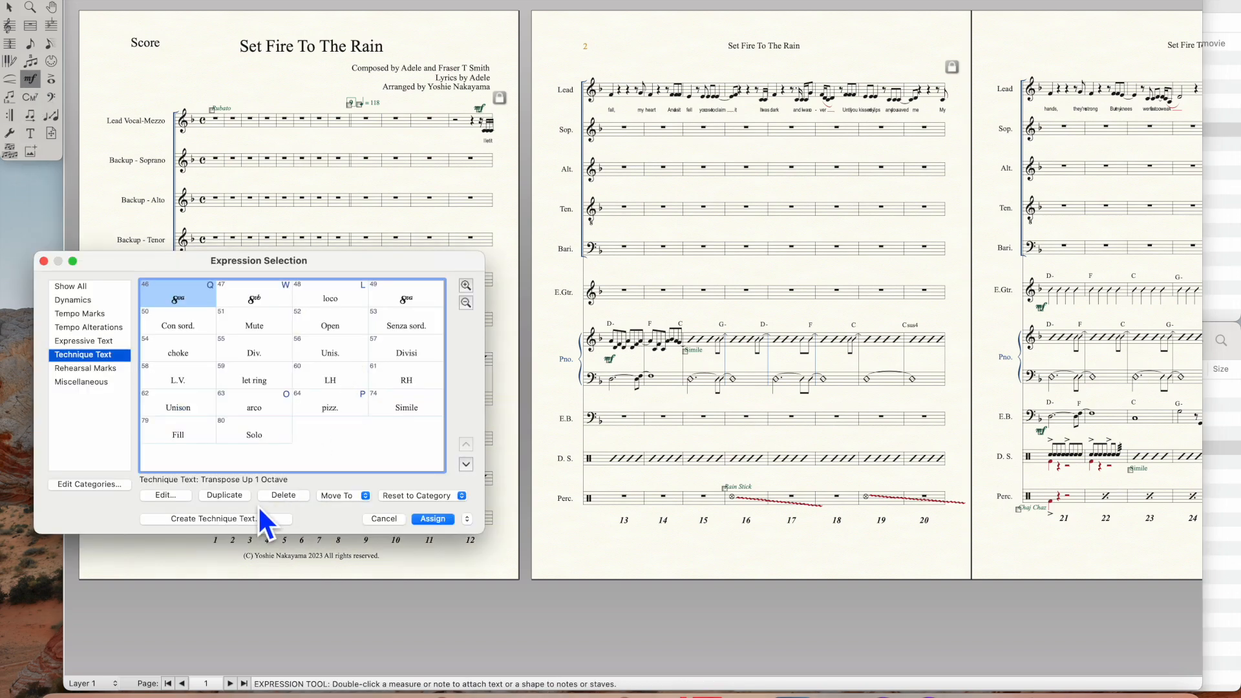
left_click(242, 519)
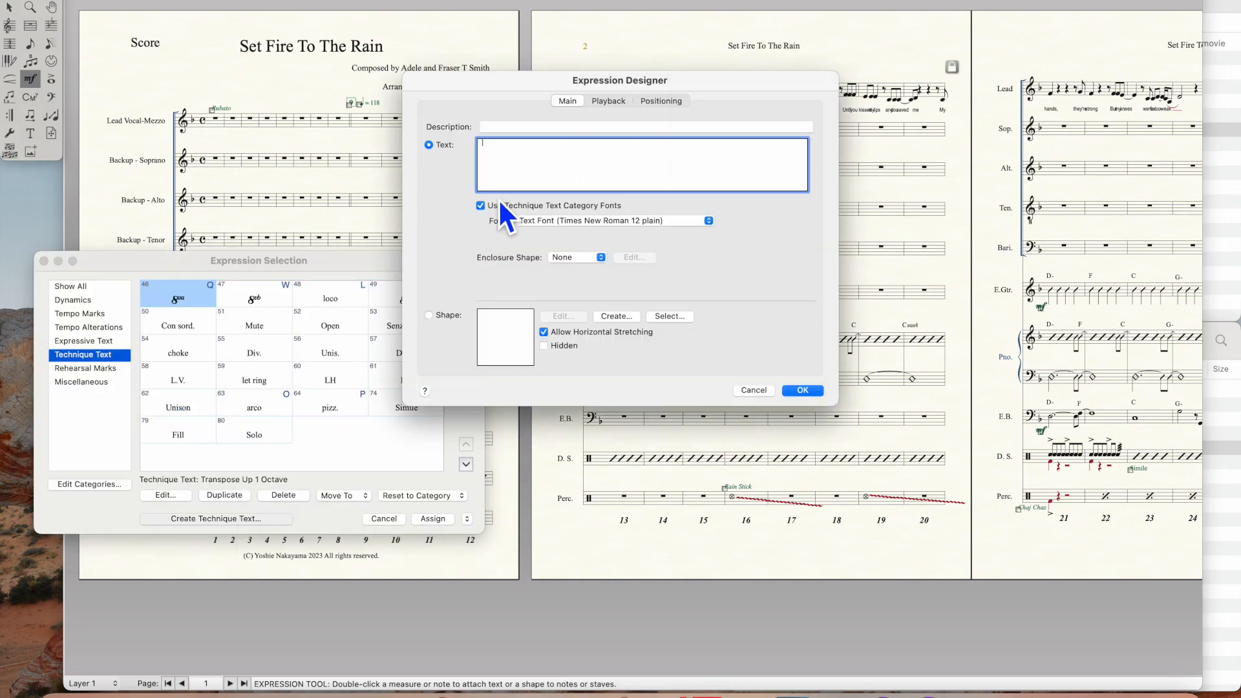
type("Drum set")
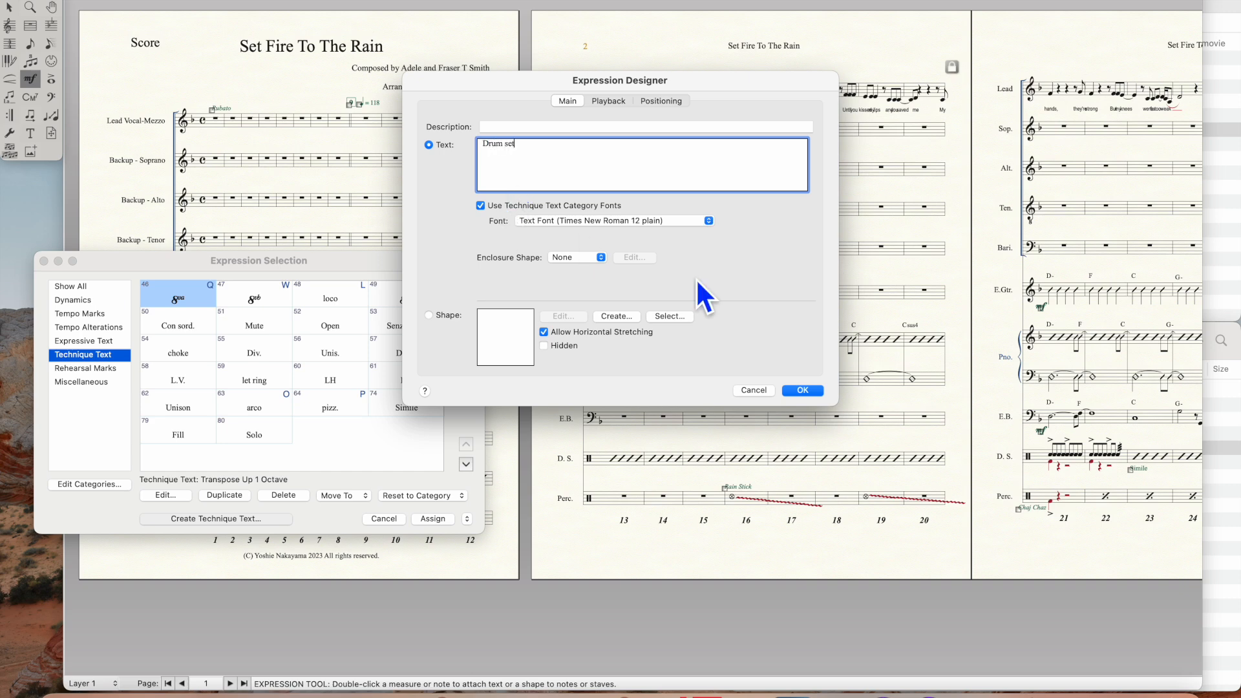
left_click(808, 388)
left_click(452, 519)
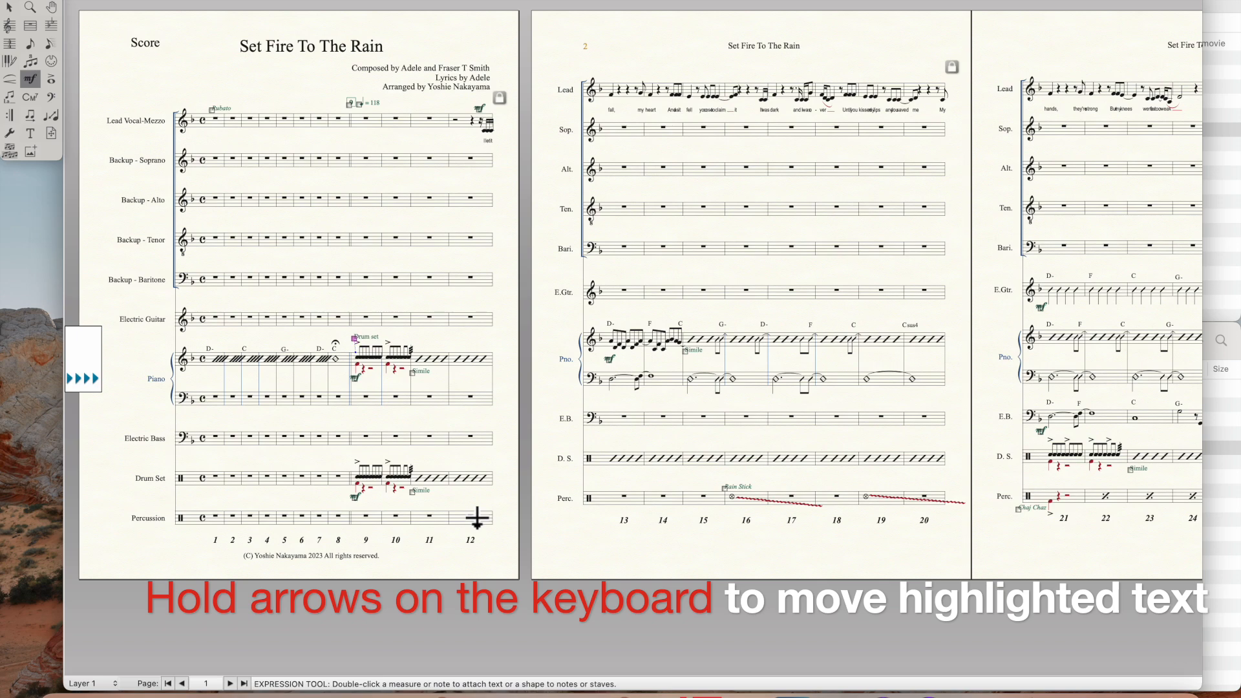
- Copy the electric guitar's measure 34 onto the piano's upper staff in the same measure
scroll(832, 484, "right", 10)
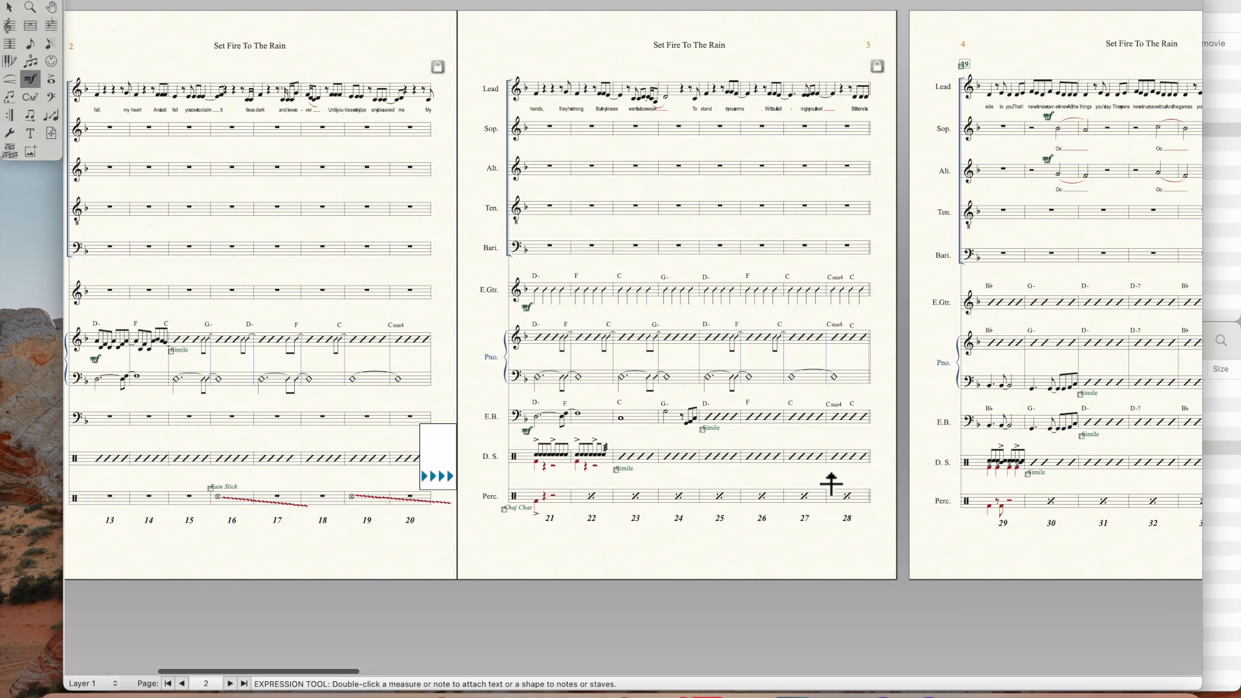
scroll(831, 483, "right", 5)
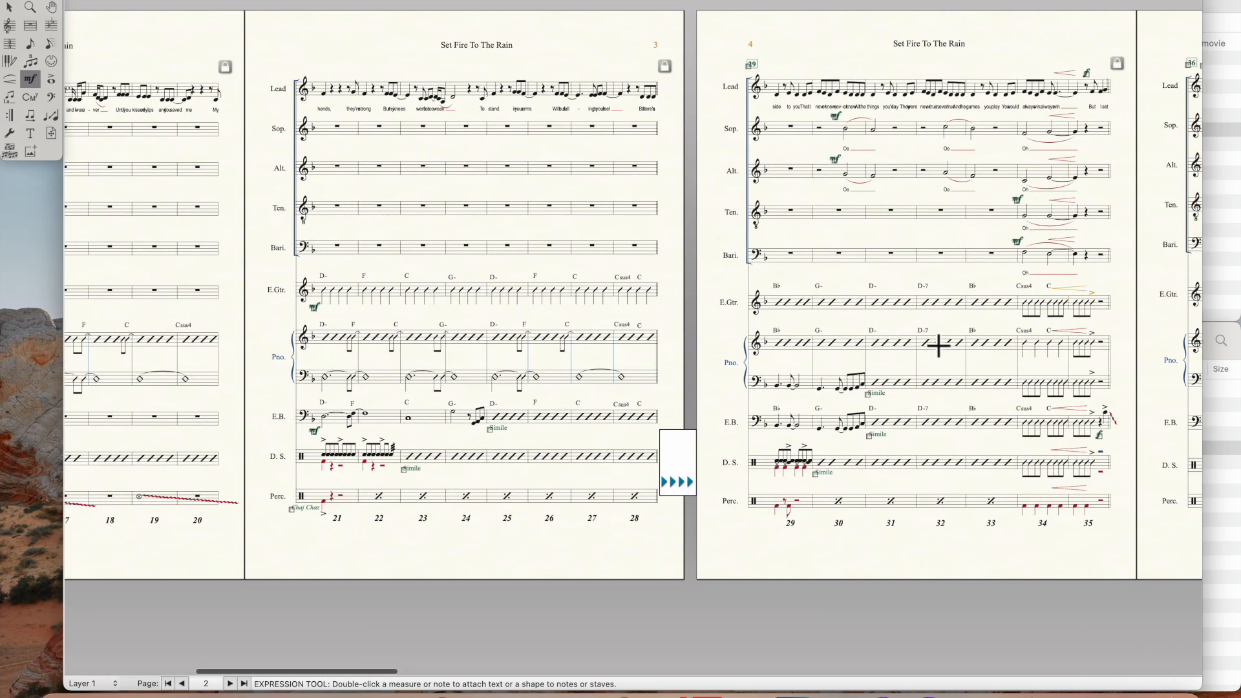
scroll(939, 346, "right", 9)
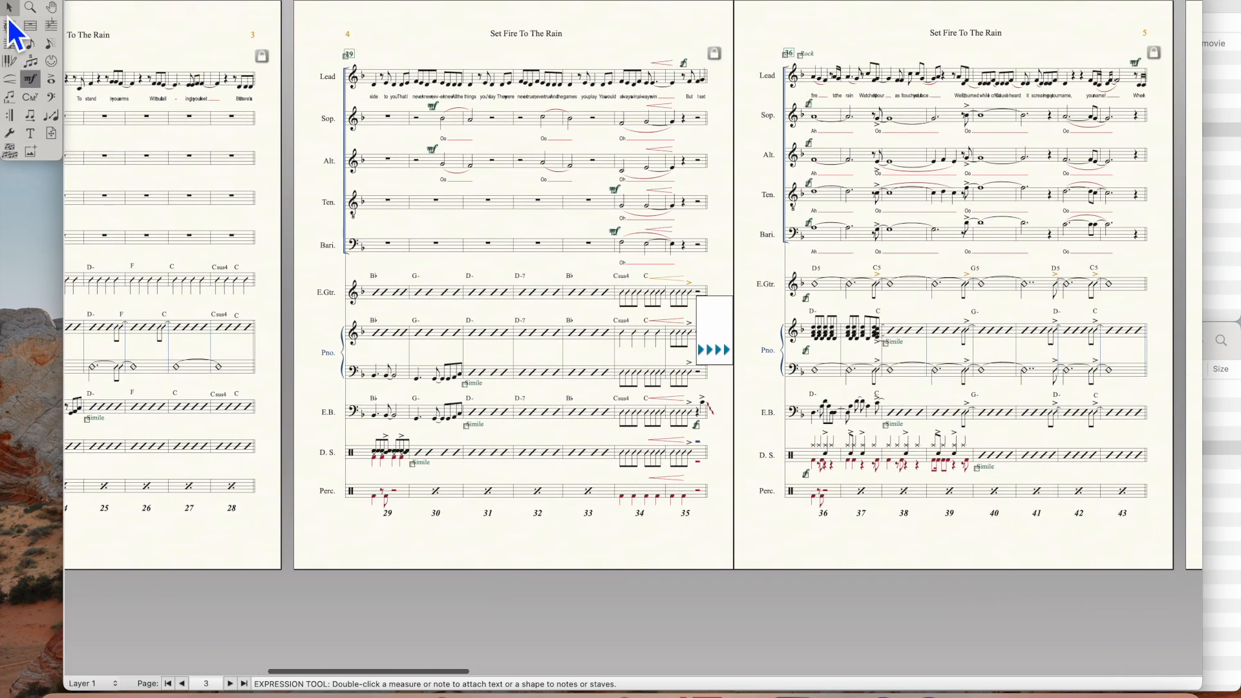
left_click(9, 8)
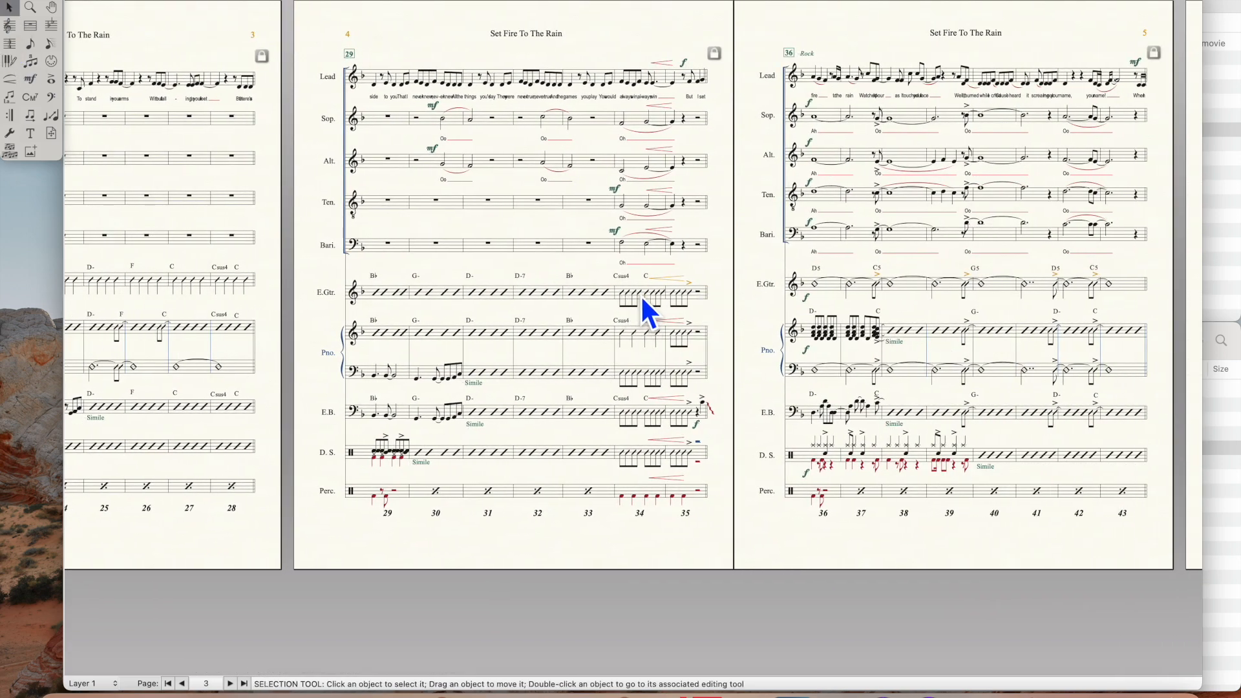
left_click_drag(631, 309, 614, 329)
- Copy the drum set's measures 75 to 86 onto the piano's upper staff in the same measures
scroll(730, 375, "right", 1)
scroll(729, 365, "right", 10)
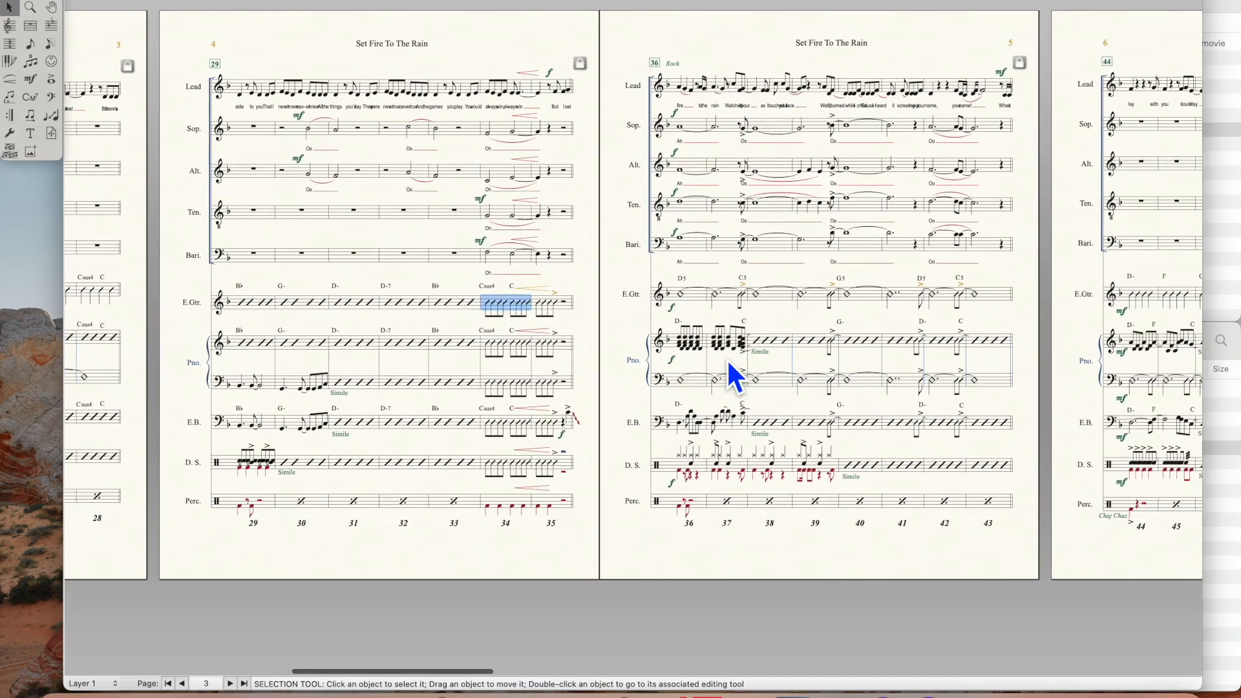
scroll(728, 364, "right", 20)
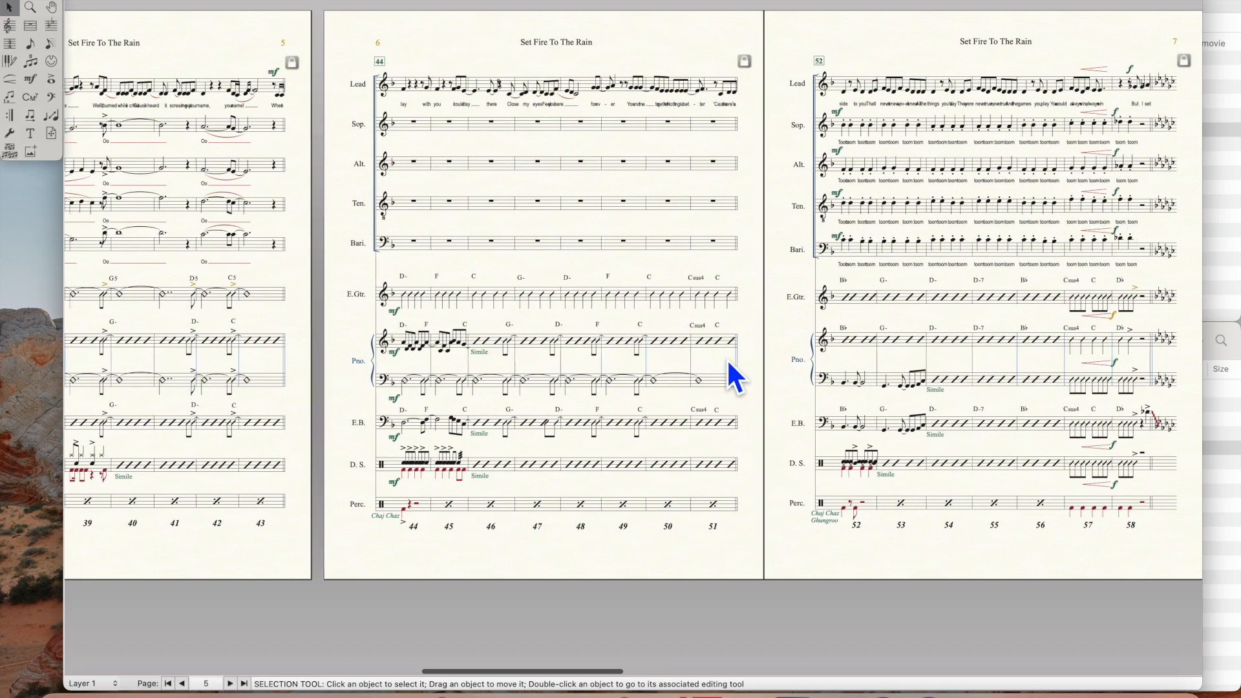
scroll(727, 358, "right", 15)
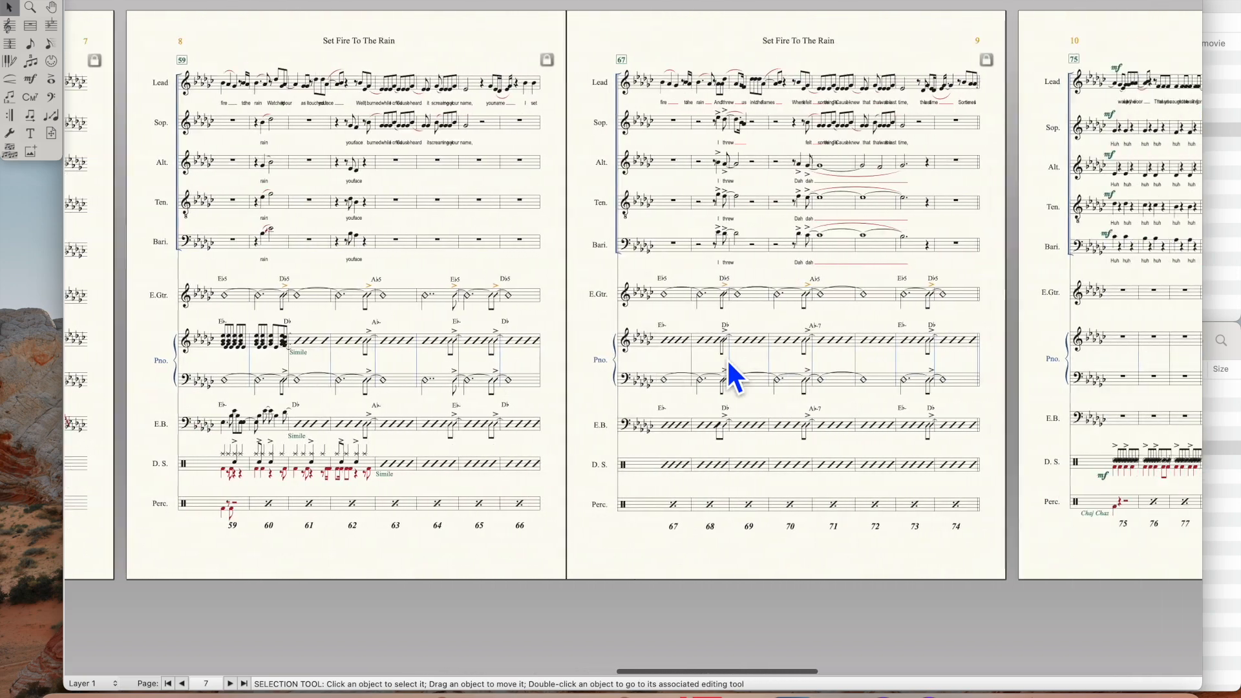
scroll(733, 383, "right", 4)
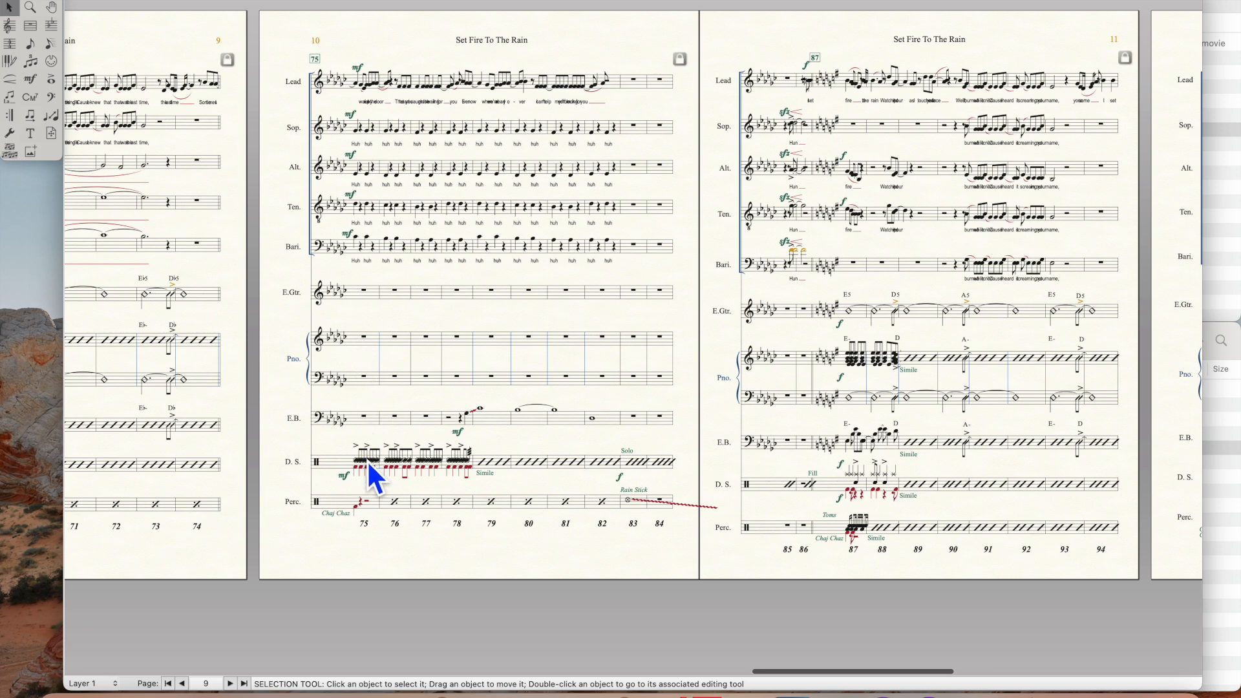
left_click(803, 485)
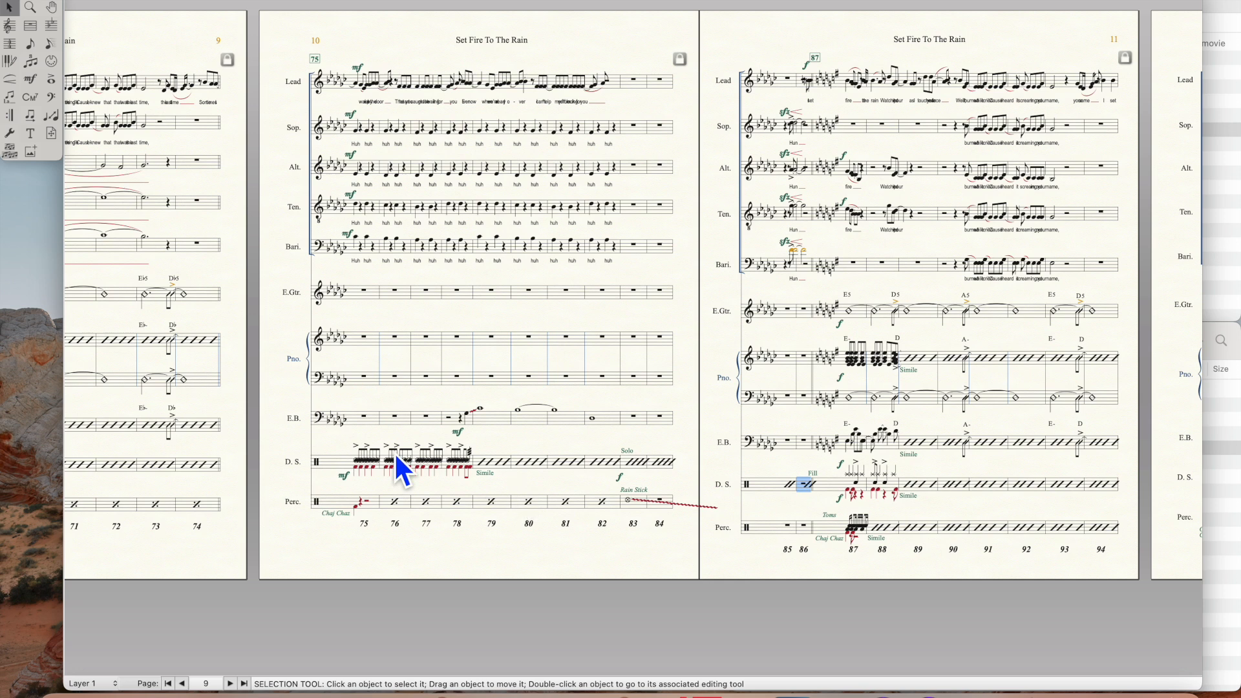
left_click(350, 458, "shift")
left_click_drag(351, 458, 351, 343)
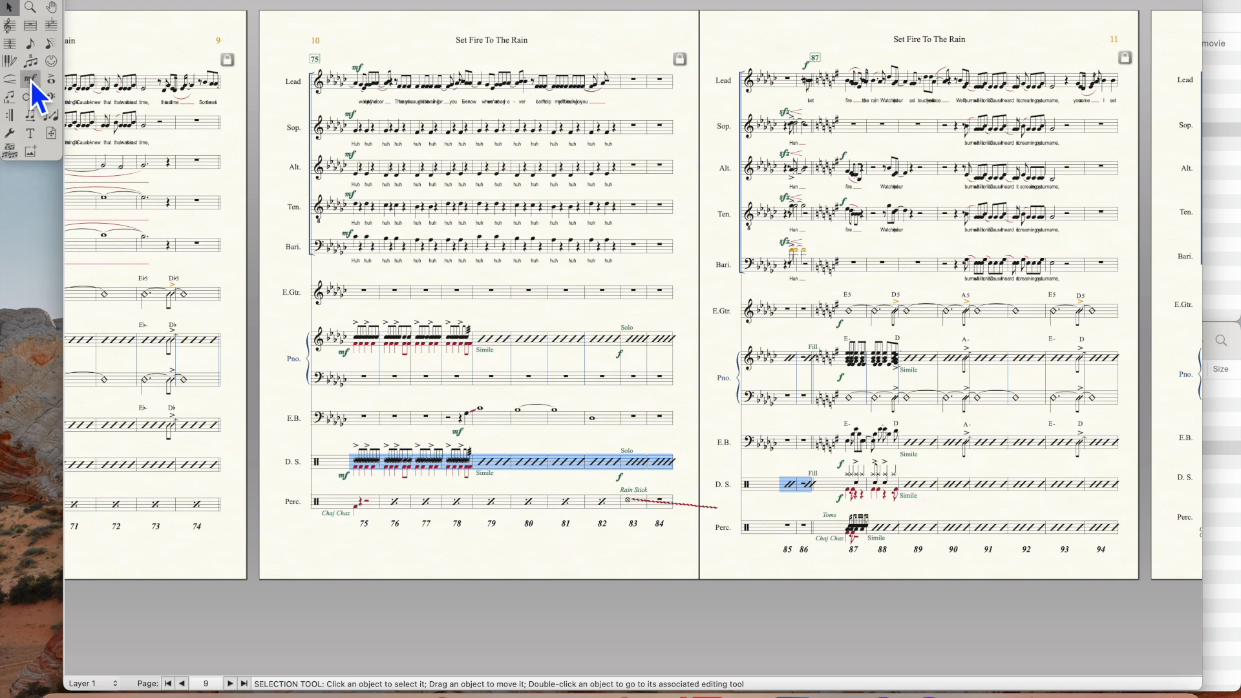
- Assign the "Drum set" technique text to measure 75 of the piano's upper staff and nudge it upward above the notes
left_click(30, 79)
double_click(356, 343)
double_click(333, 440)
key("Up")
key("Up")
key("Up")
key("Up")
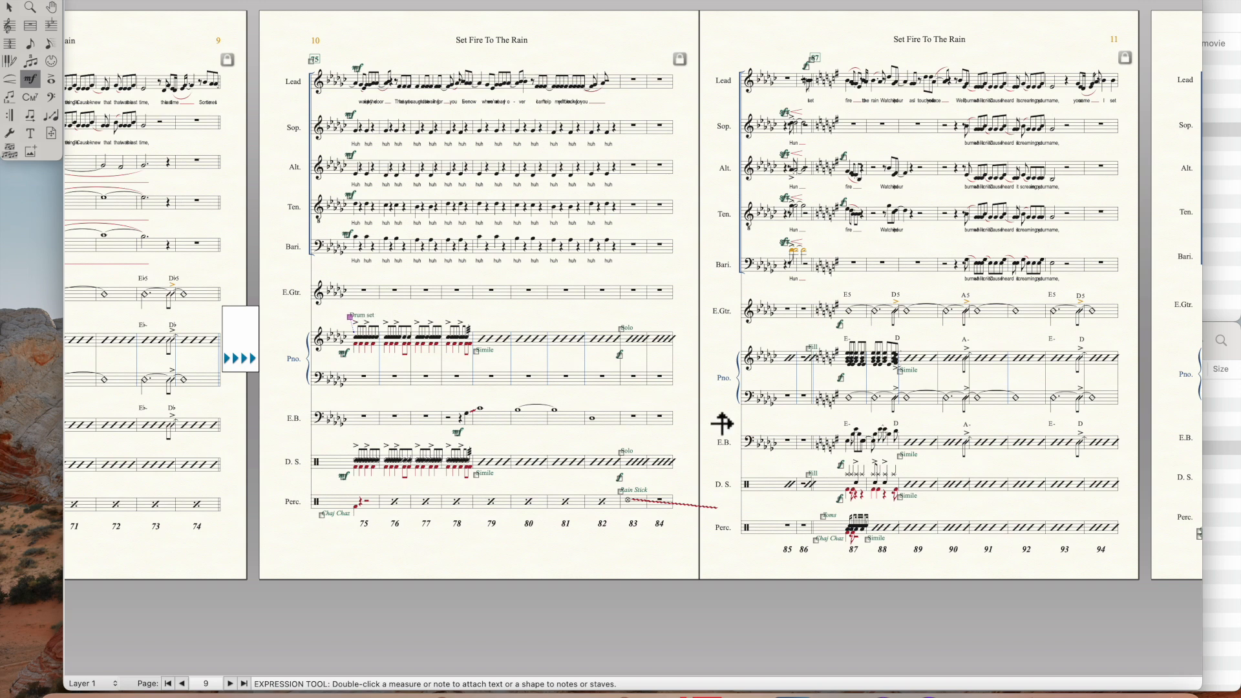
- Delete the electric guitar, the piano's lower staff, the electric bass, the drum set and the percussion from the ScoreManager's instrument list
scroll(716, 422, "right", 10)
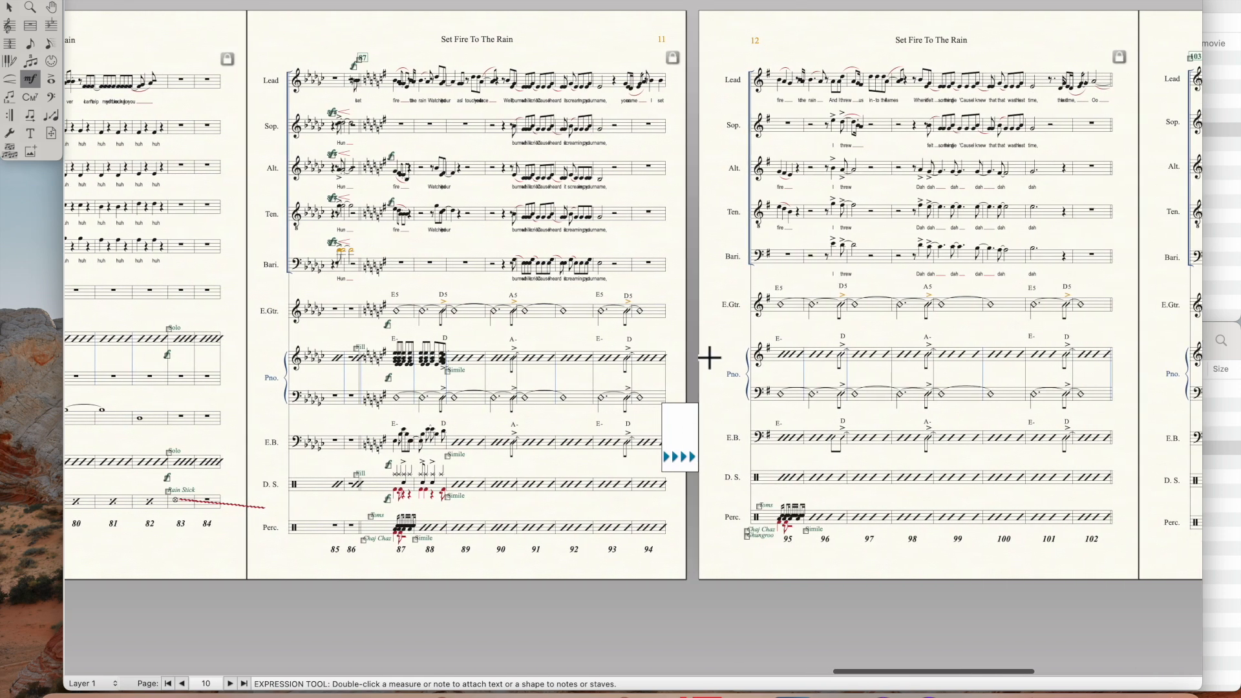
scroll(1141, 375, "right", 6)
scroll(1141, 371, "right", 5)
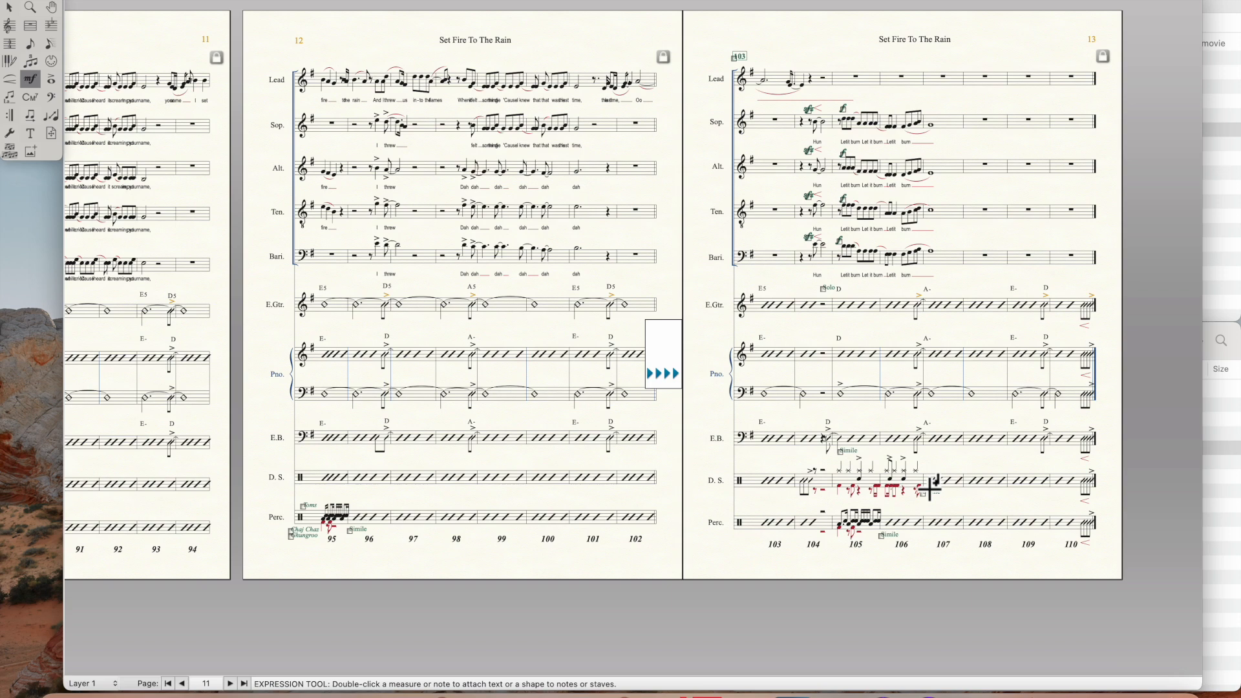
key("super+k")
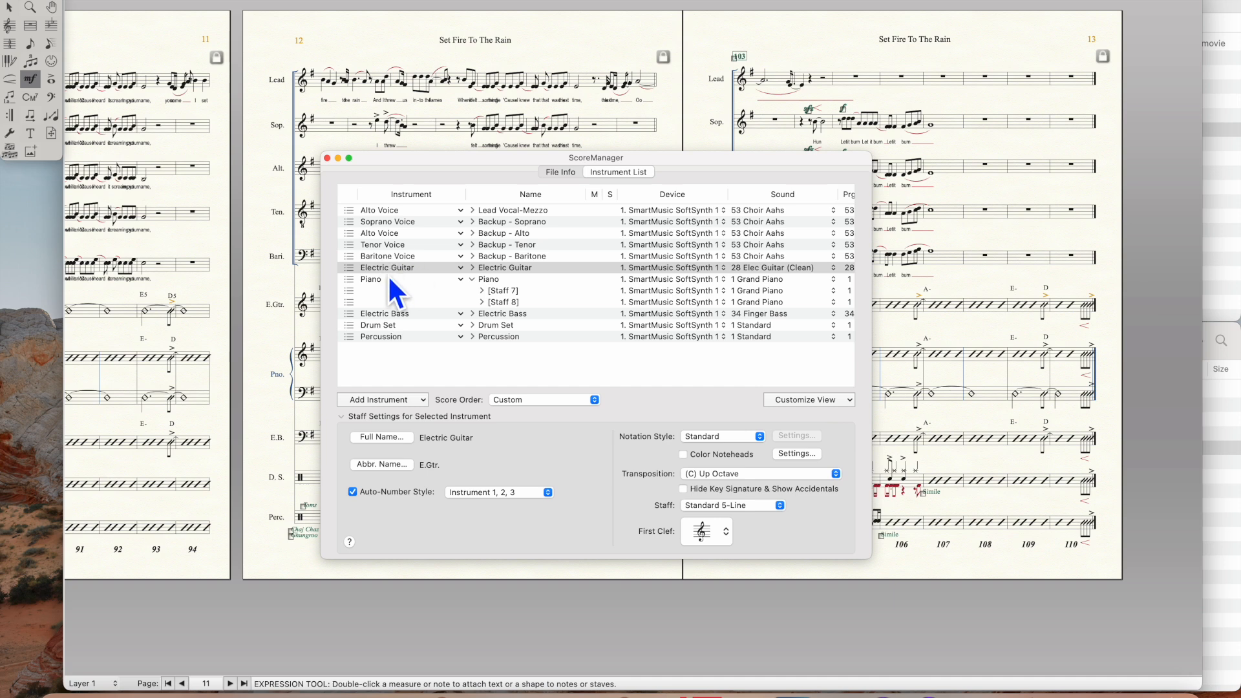
left_click(504, 302)
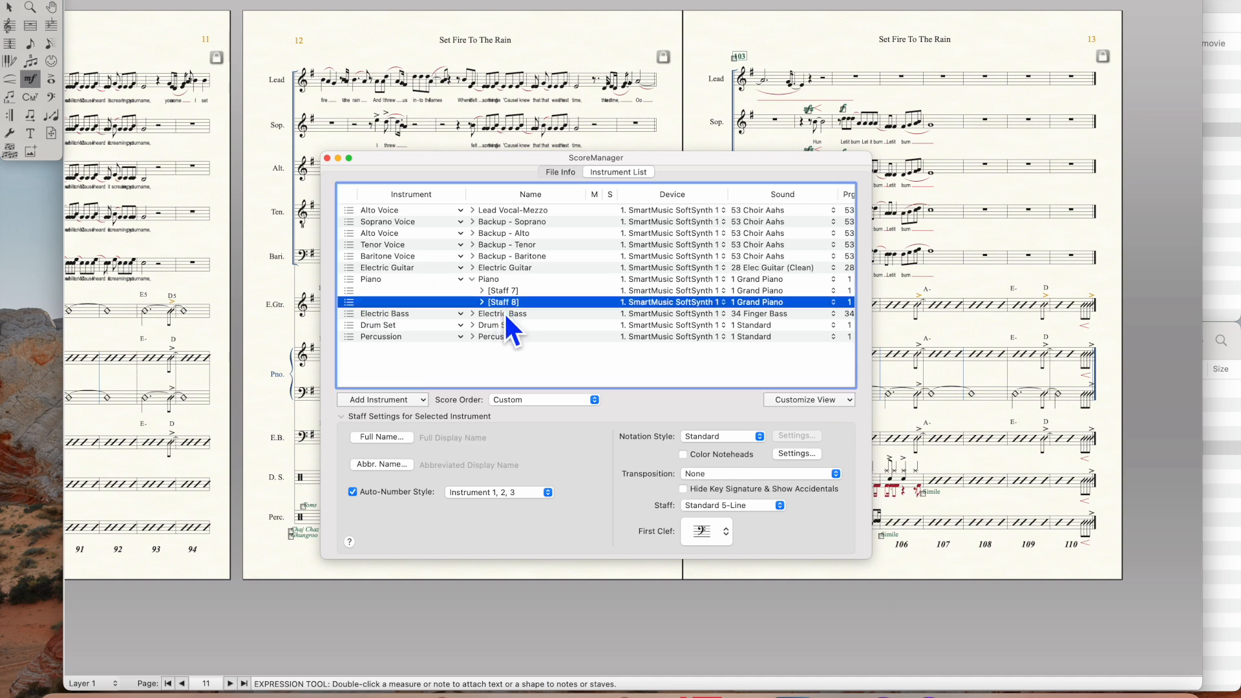
left_click(504, 313)
left_click(509, 325)
left_click(511, 335)
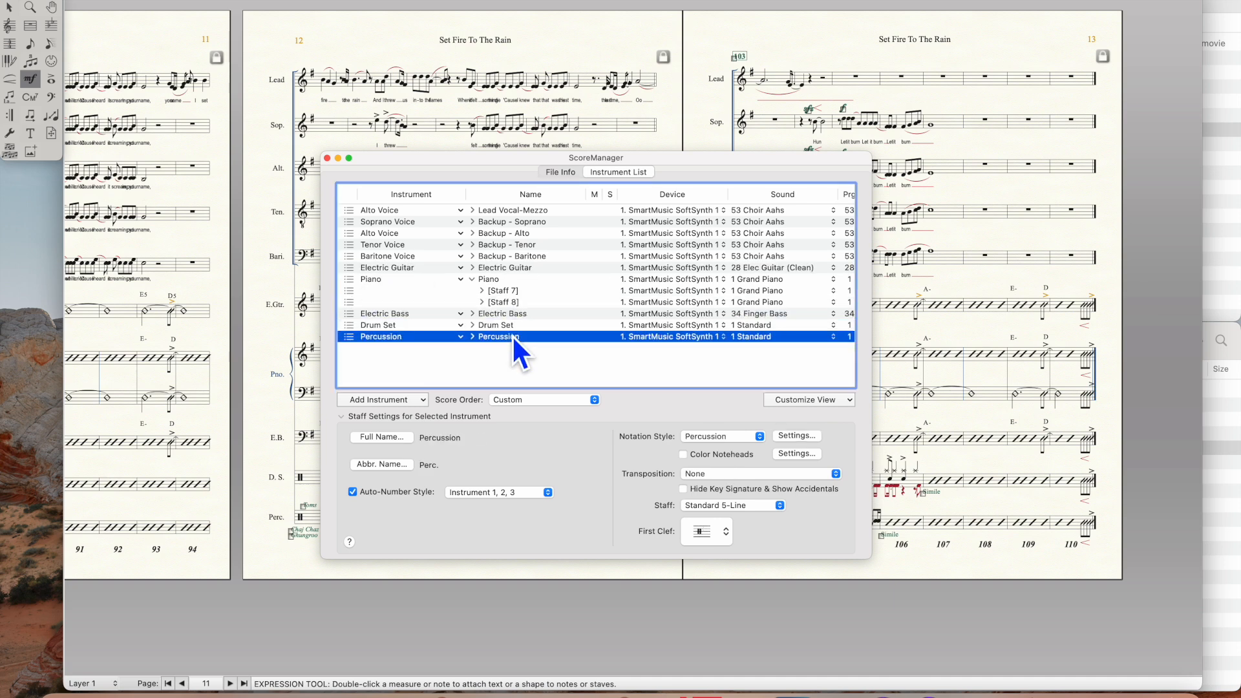
scroll(720, 327, "right", 4)
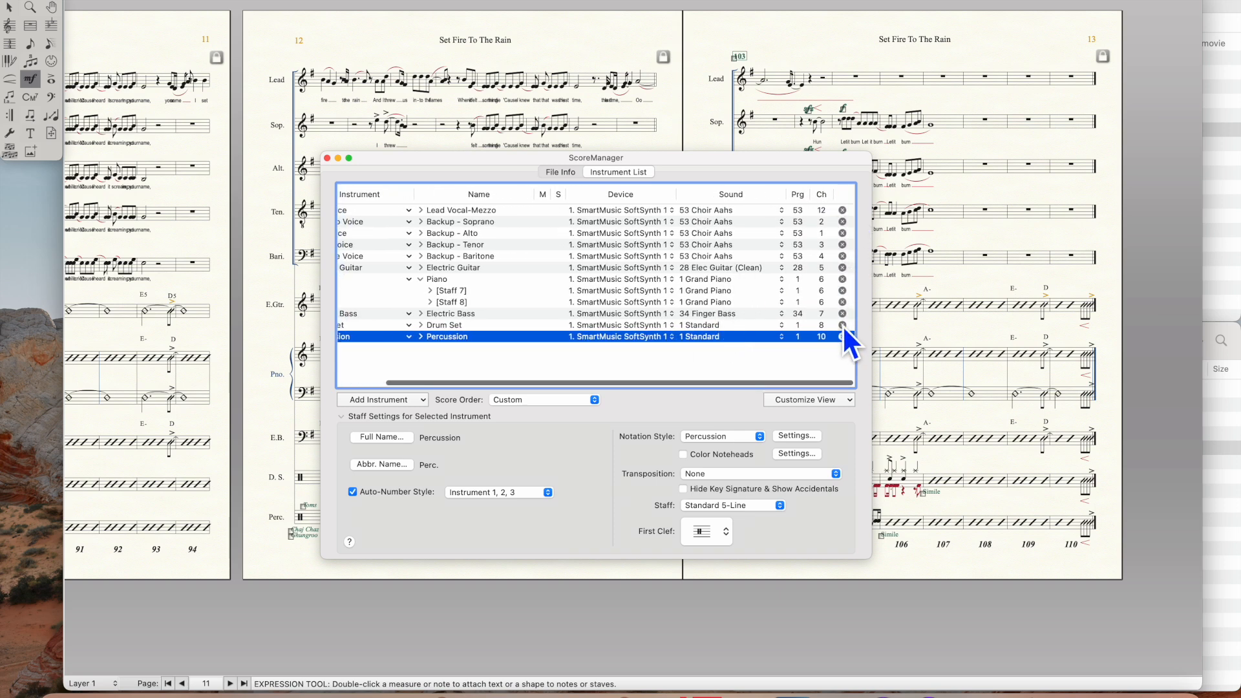
left_click(842, 268)
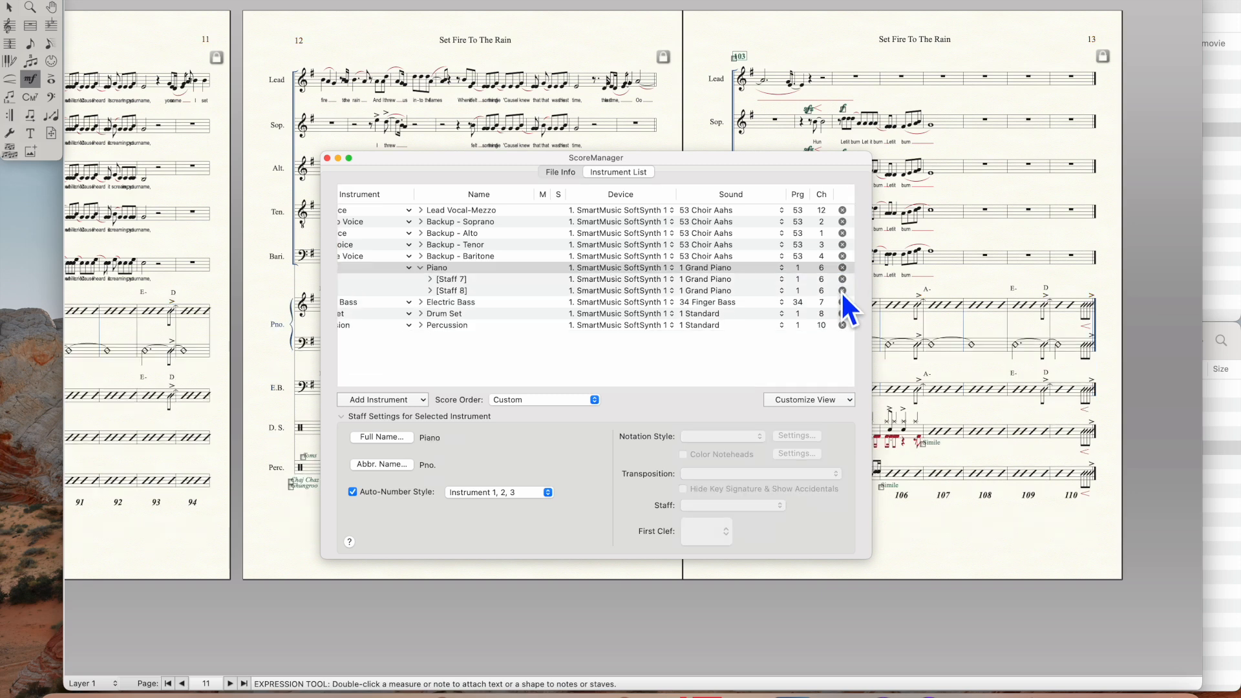
left_click(842, 290)
left_click(842, 291)
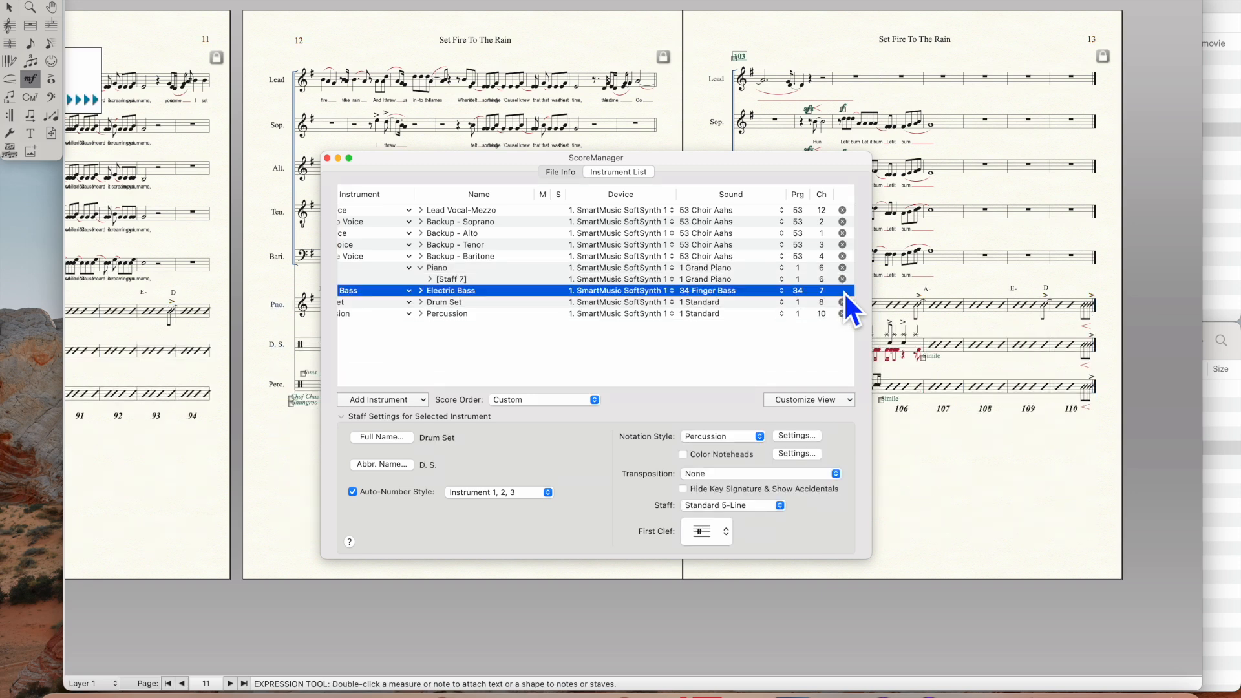
left_click(843, 291)
left_click(843, 290)
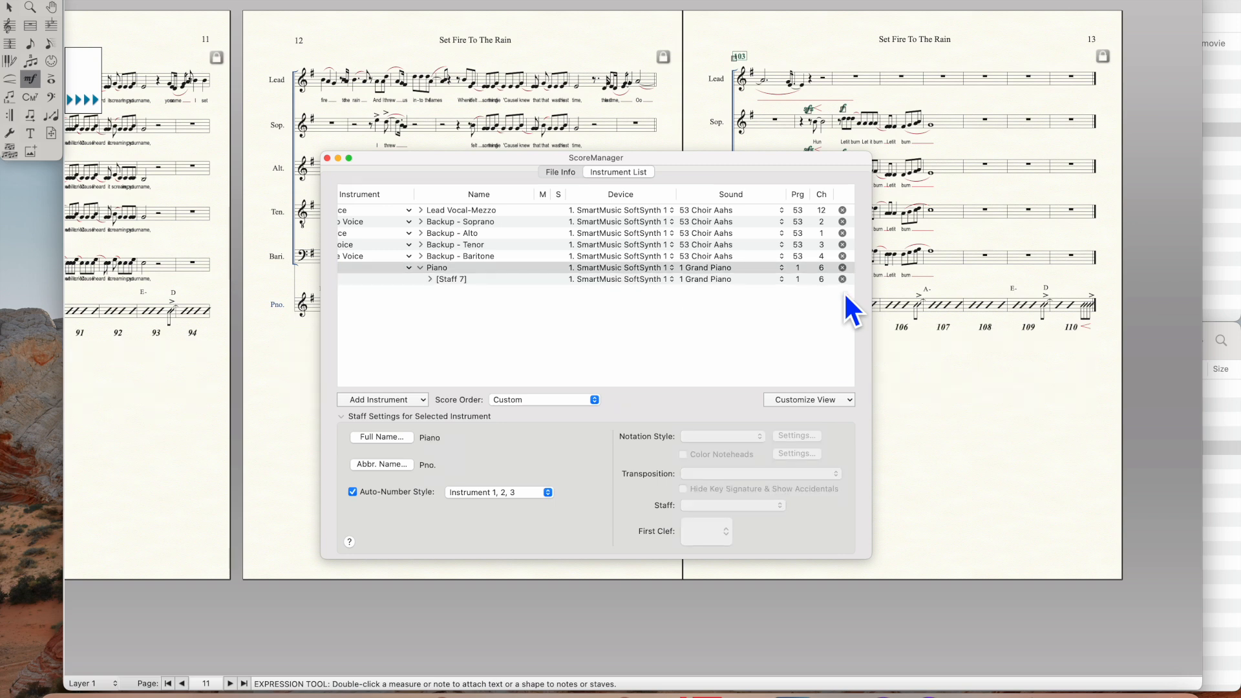
- Set both the full name and the abbreviated name of the remaining piano instrument to "Band"
scroll(671, 320, "left", 3)
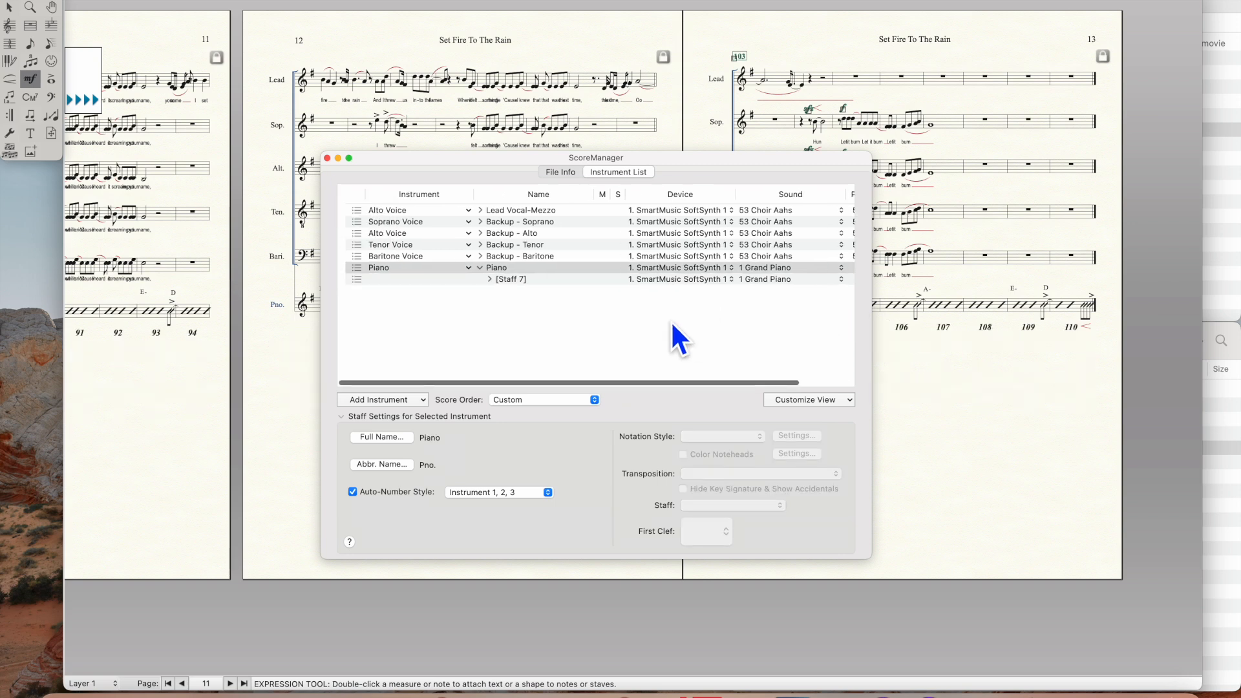
left_click(368, 268)
left_click(479, 434)
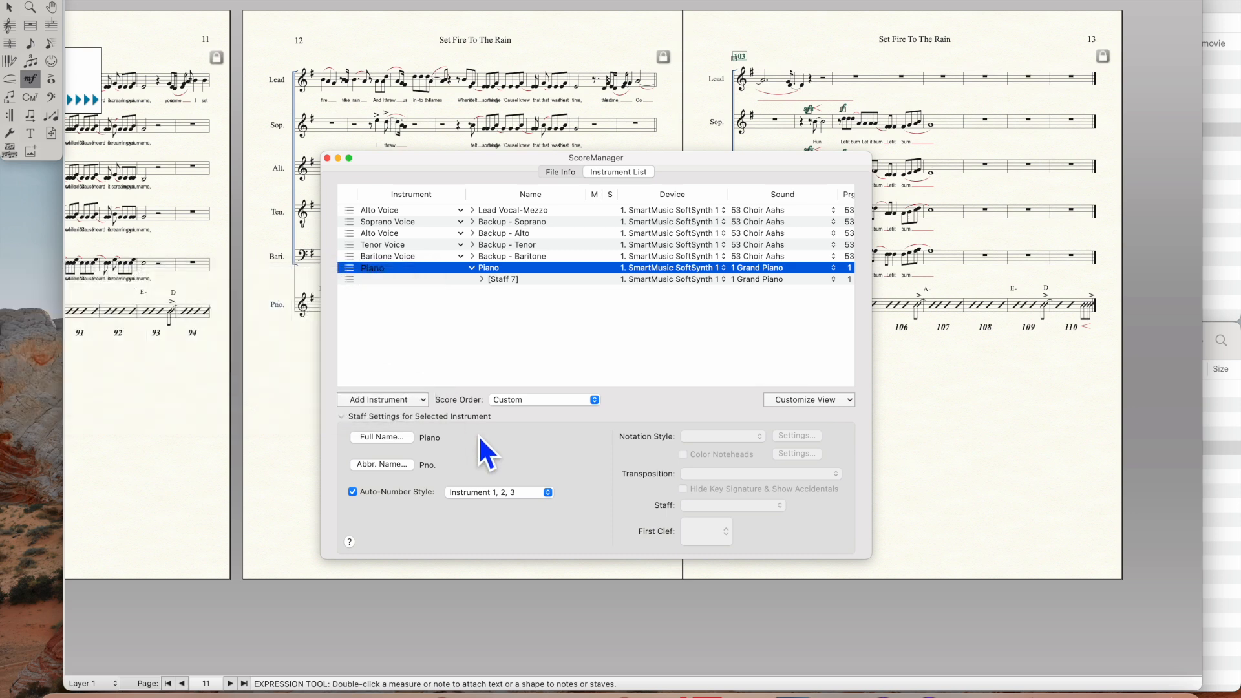
left_click(382, 437)
key("super+a")
type("Band")
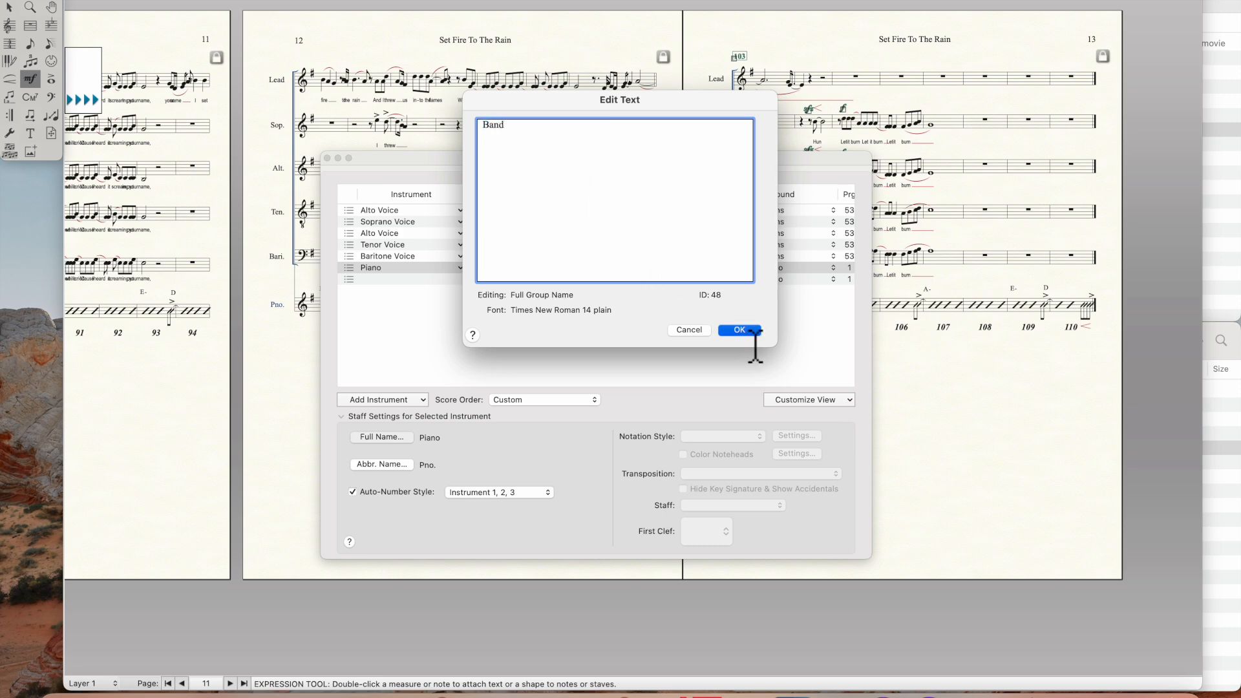
left_click(739, 331)
left_click(402, 464)
key("super+a")
type("Band")
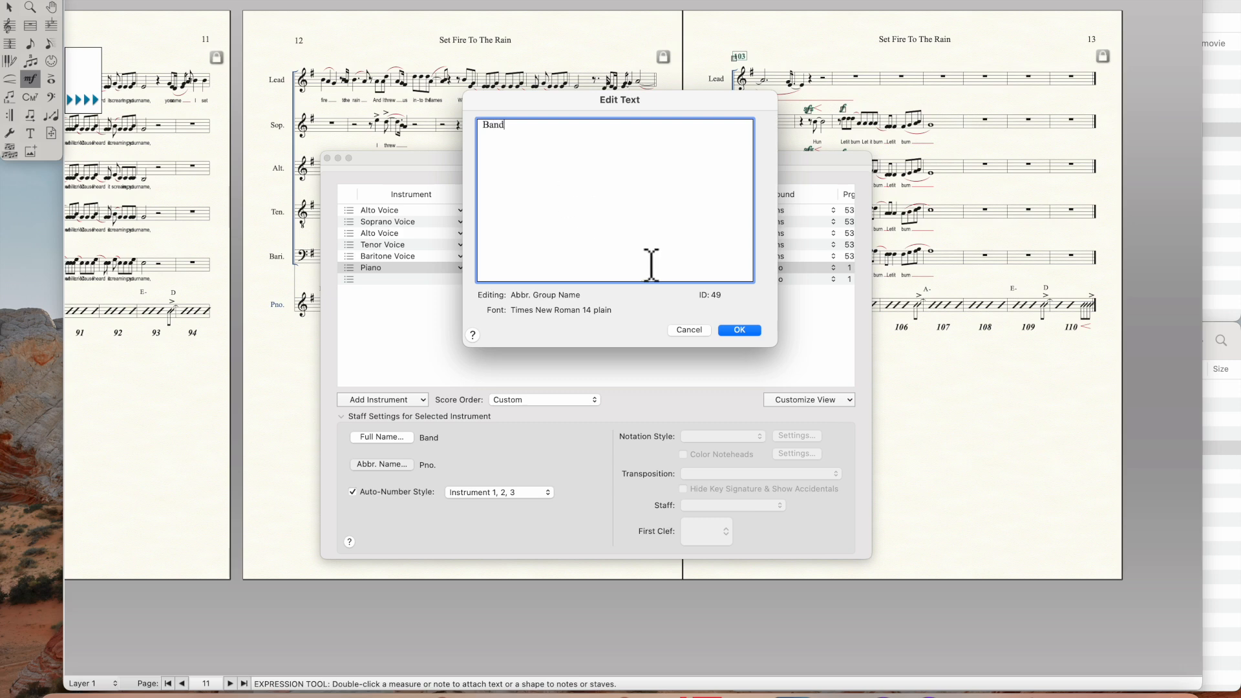
left_click(755, 331)
- Change the file info's score name insert to "Vocal Score" and close the ScoreManager
left_click(554, 174)
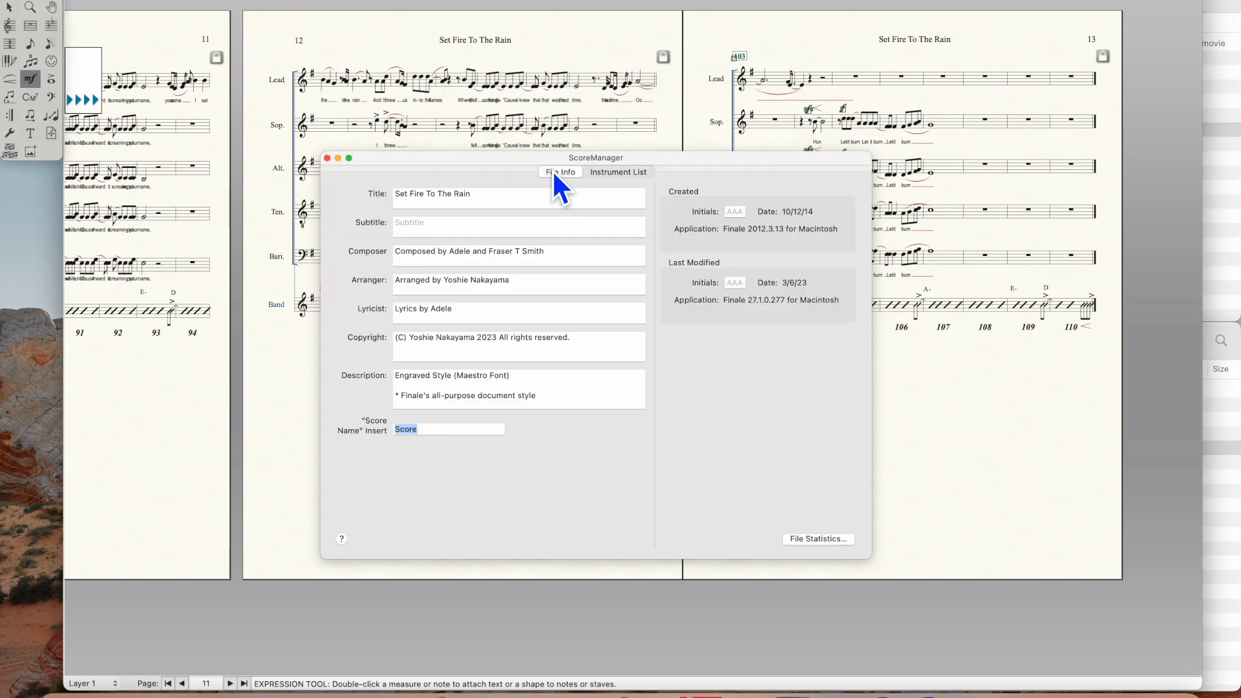
key("Left")
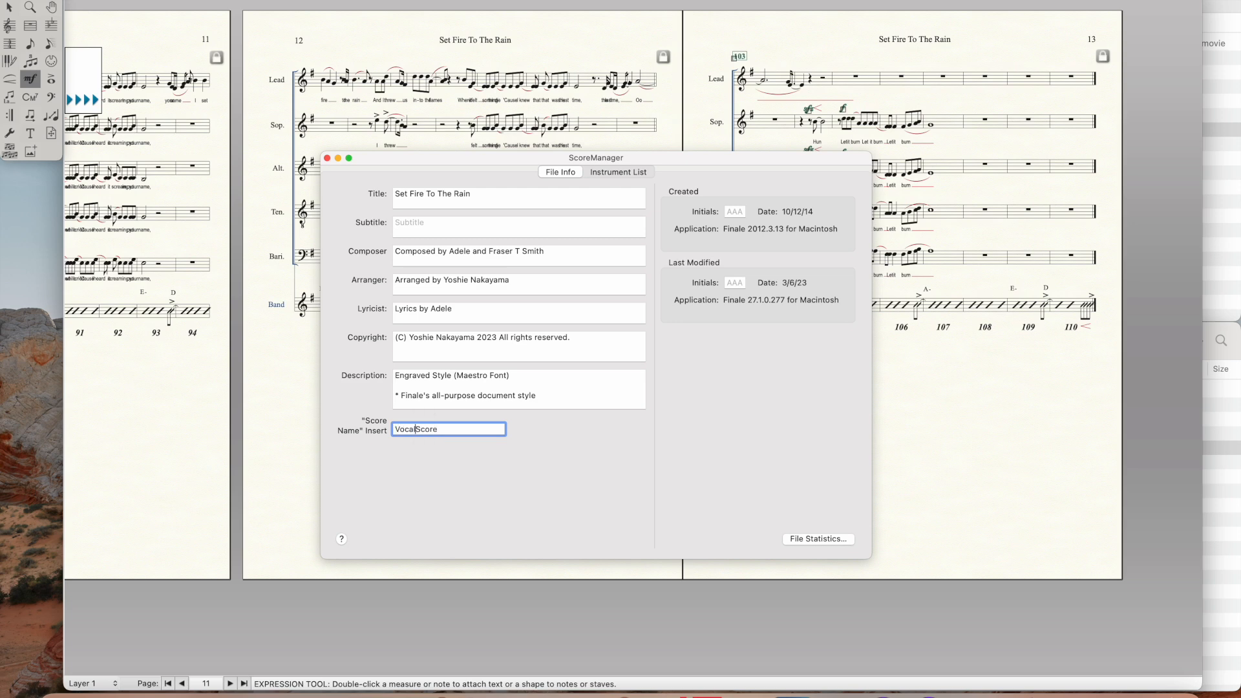
key("super+k")
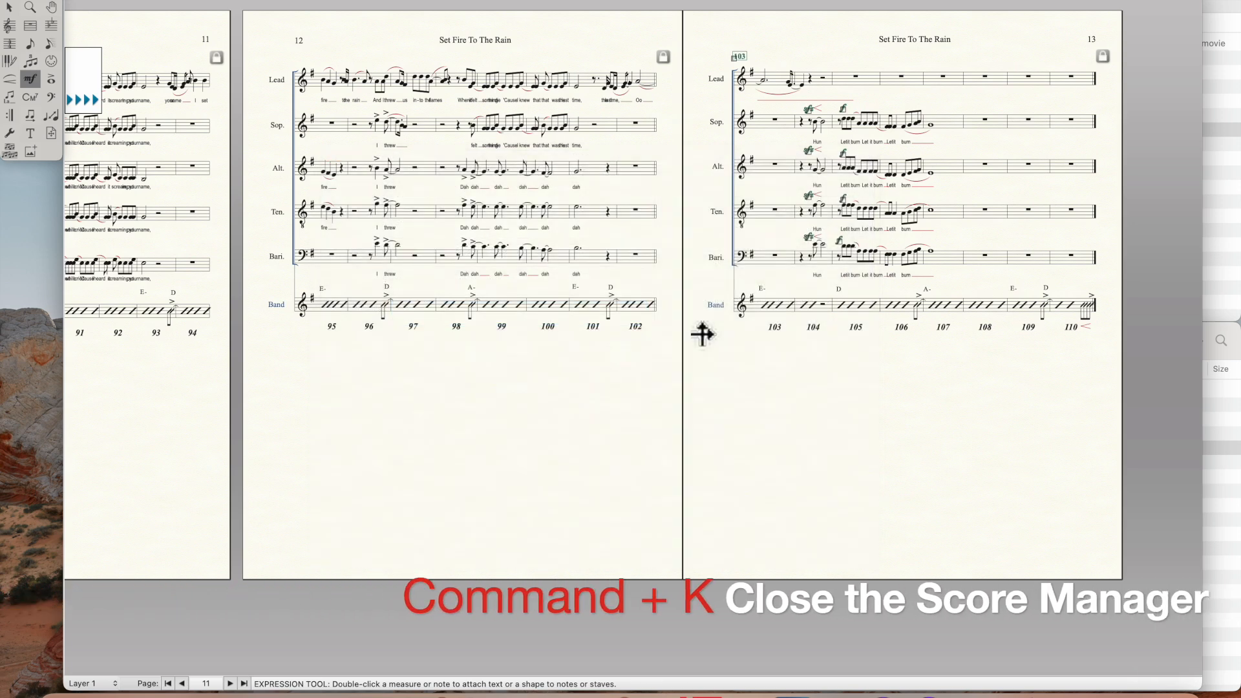
- Apply the Force Hide Staff (Collapse) staff style to measures 9 to 28 of the four backup vocal staves
scroll(547, 355, "left", 20)
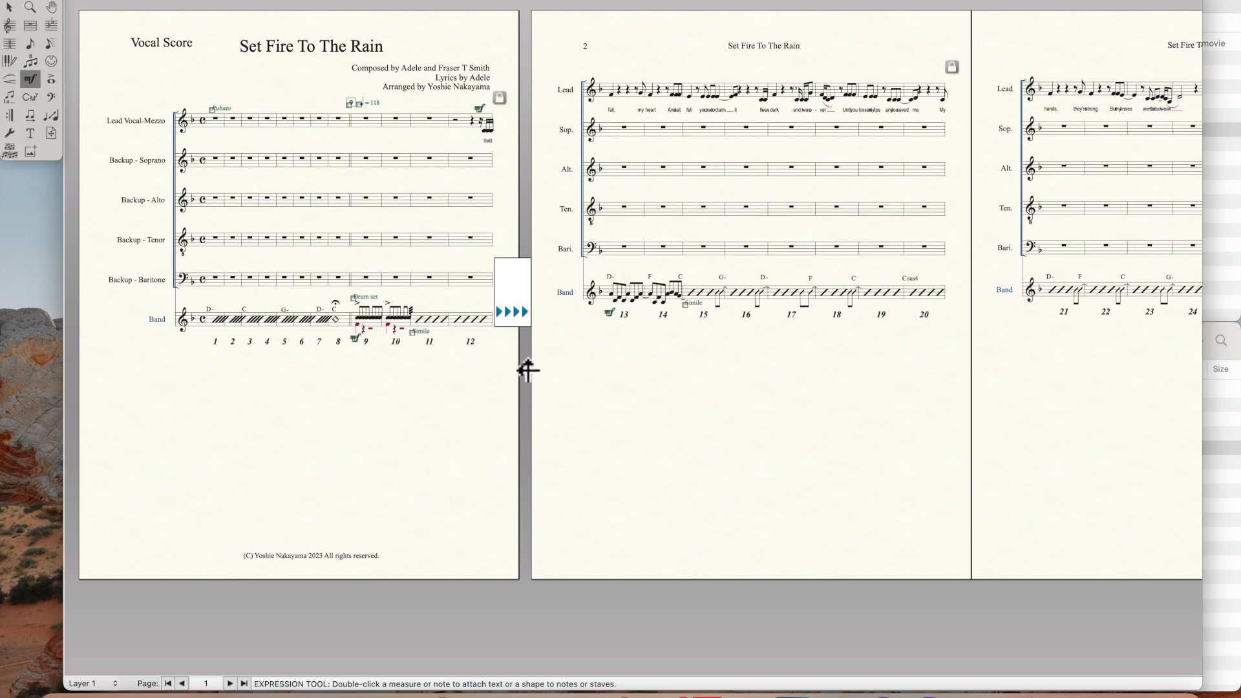
left_click(11, 6)
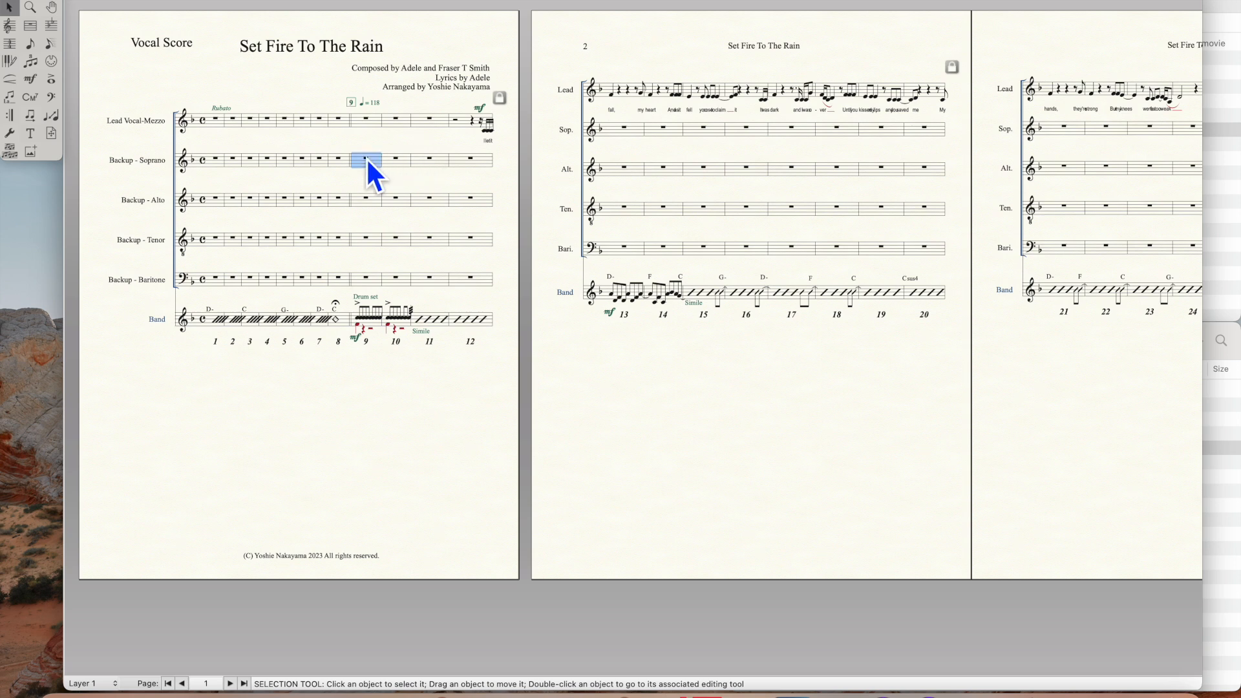
scroll(546, 221, "right", 10)
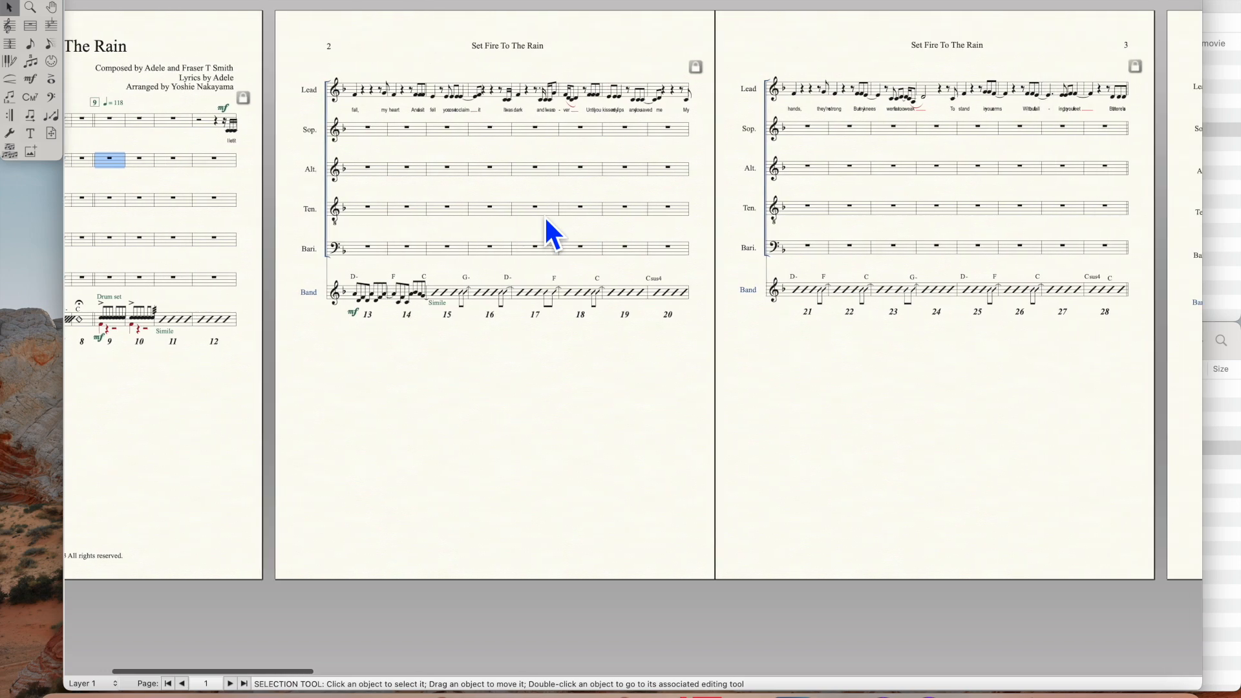
scroll(546, 221, "right", 2)
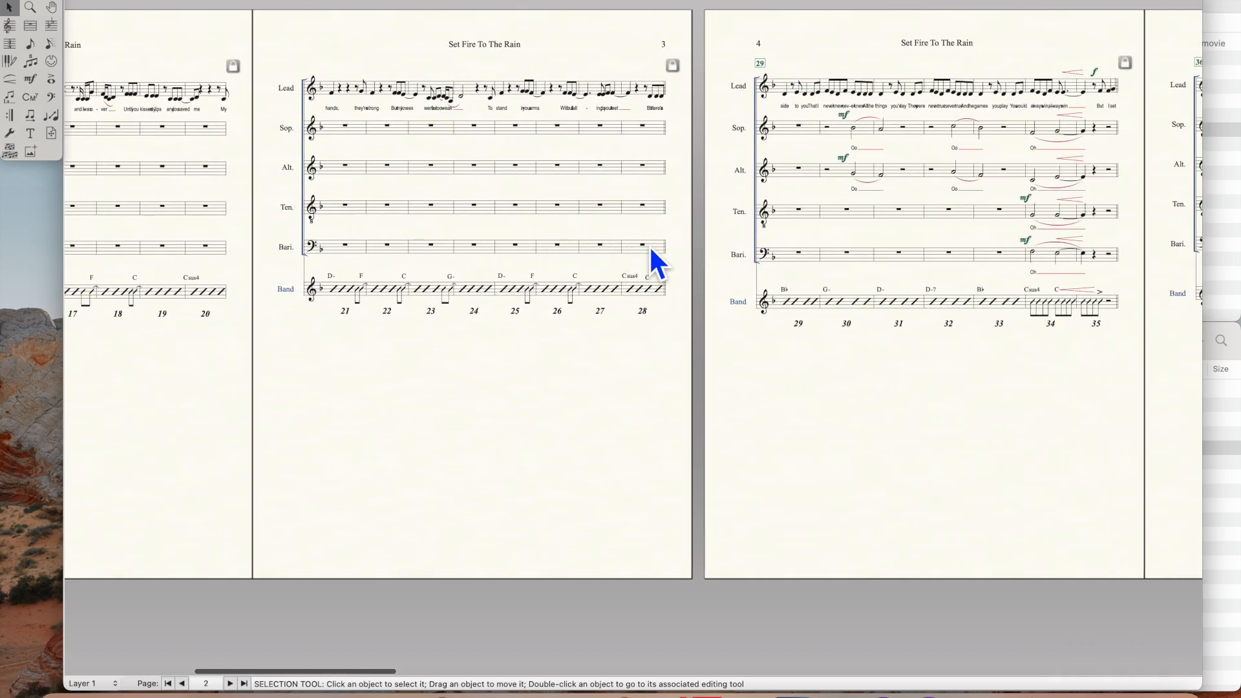
left_click(649, 245, "shift")
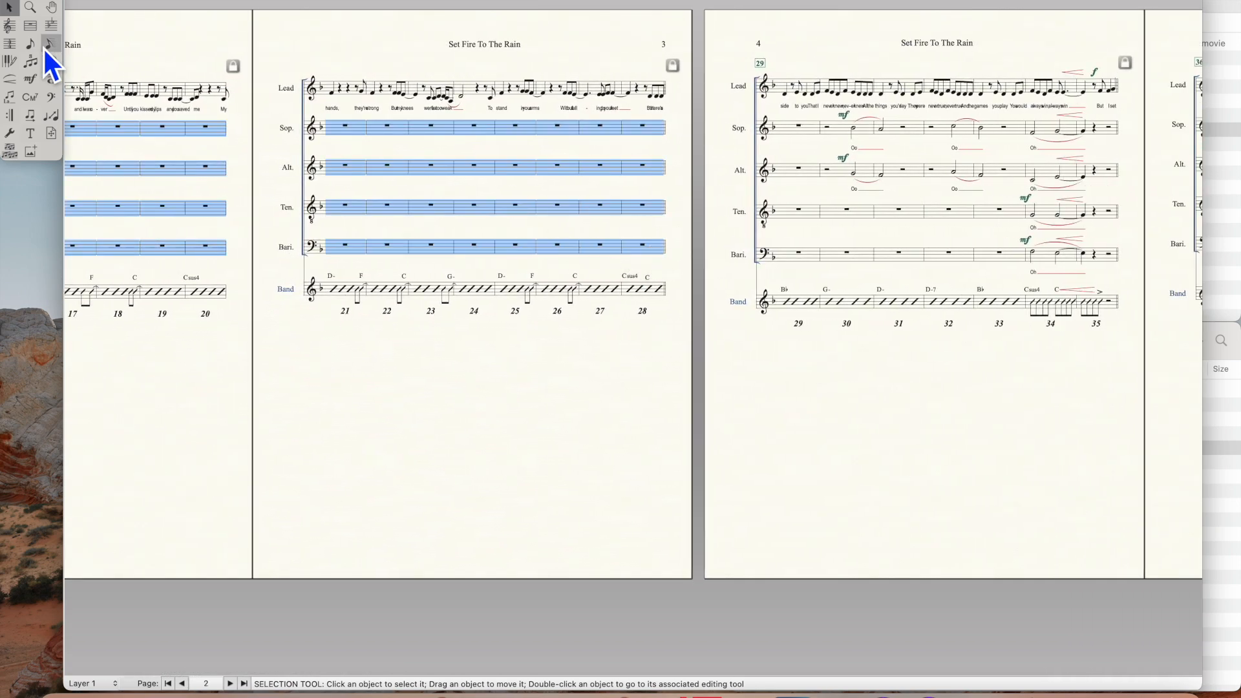
left_click(9, 25)
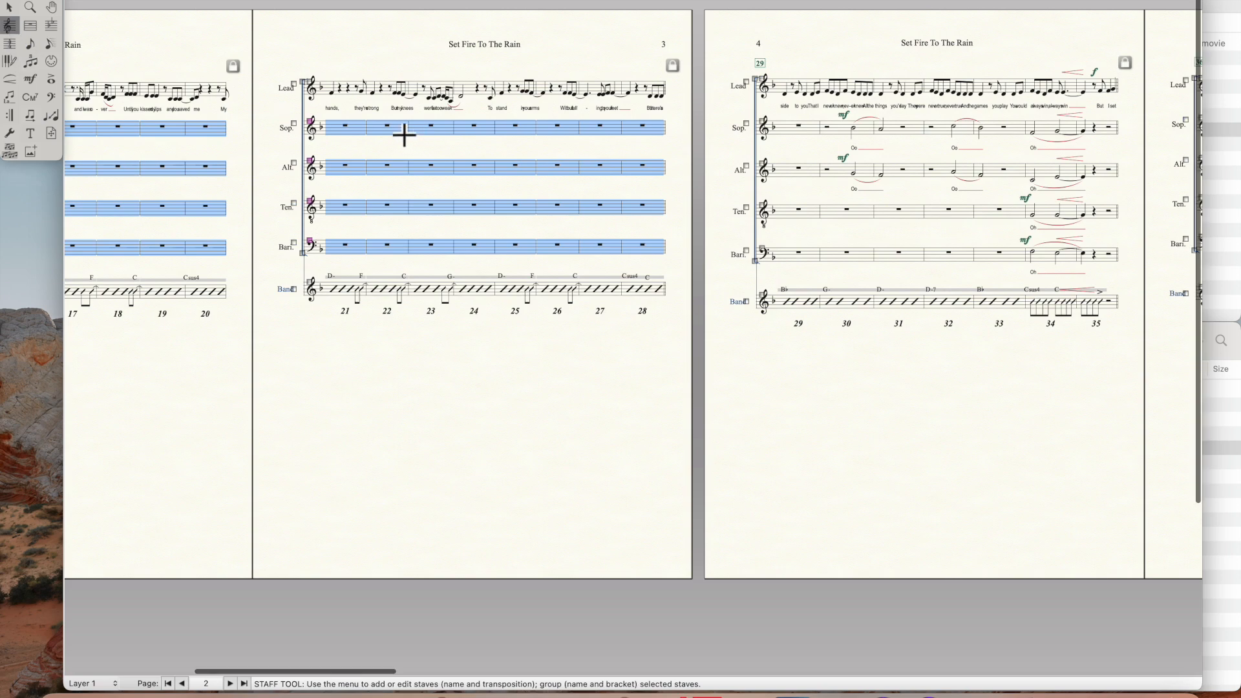
right_click(402, 133)
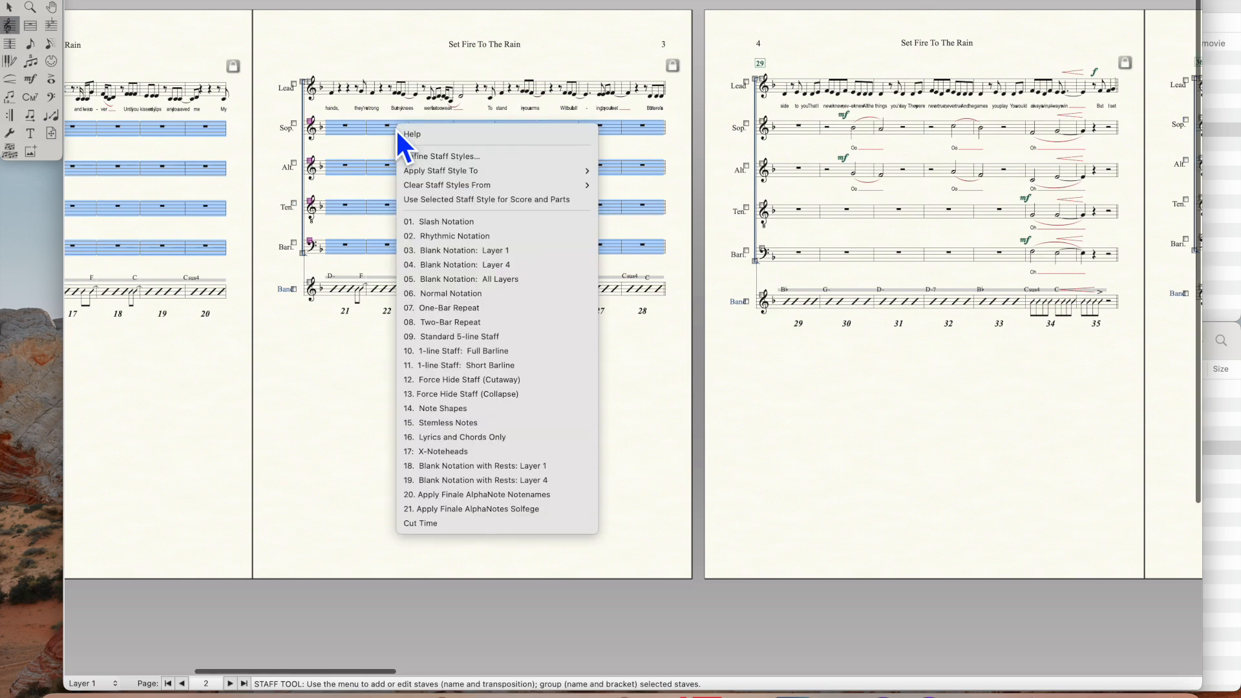
left_click(525, 399)
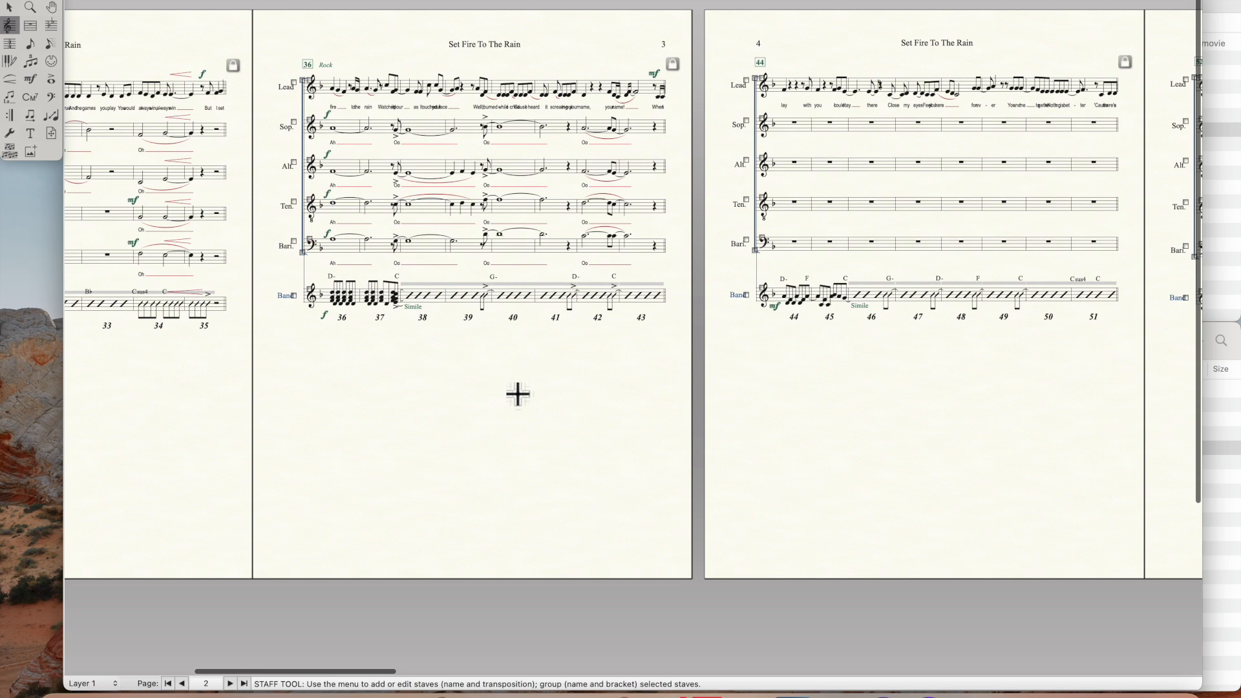
- Move measure 9 and the measures after it in the first system down to the second system
scroll(518, 394, "left", 10)
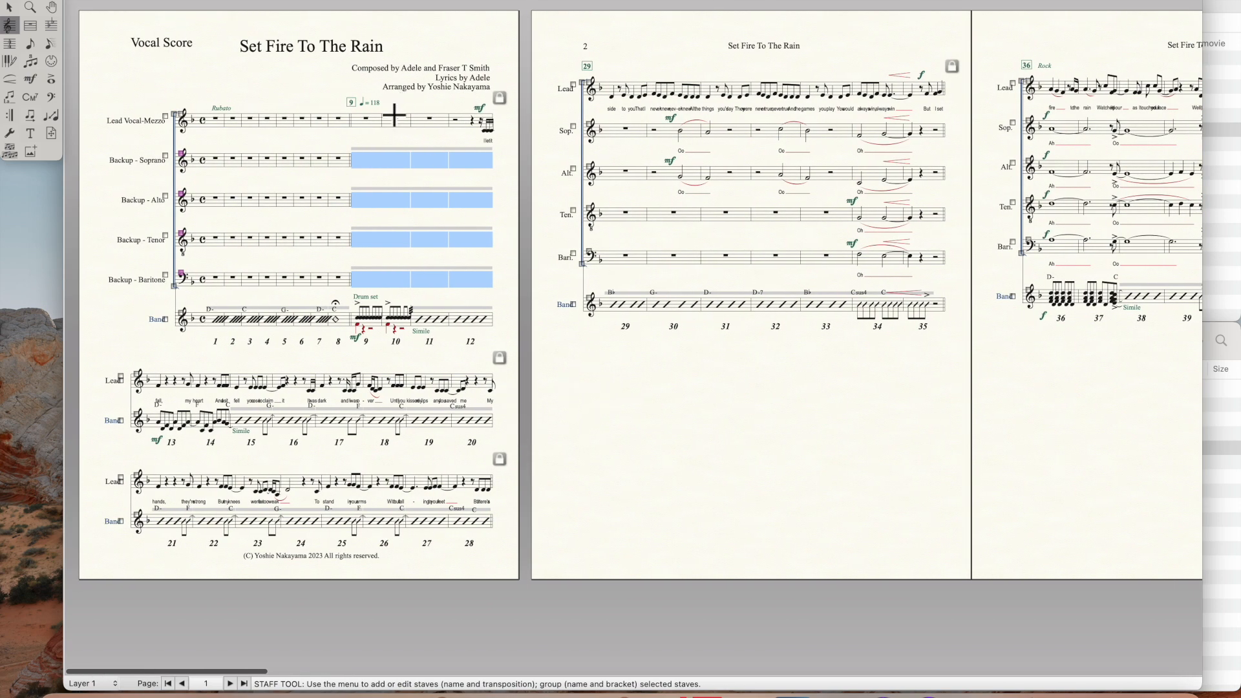
left_click(9, 7)
left_click(375, 116)
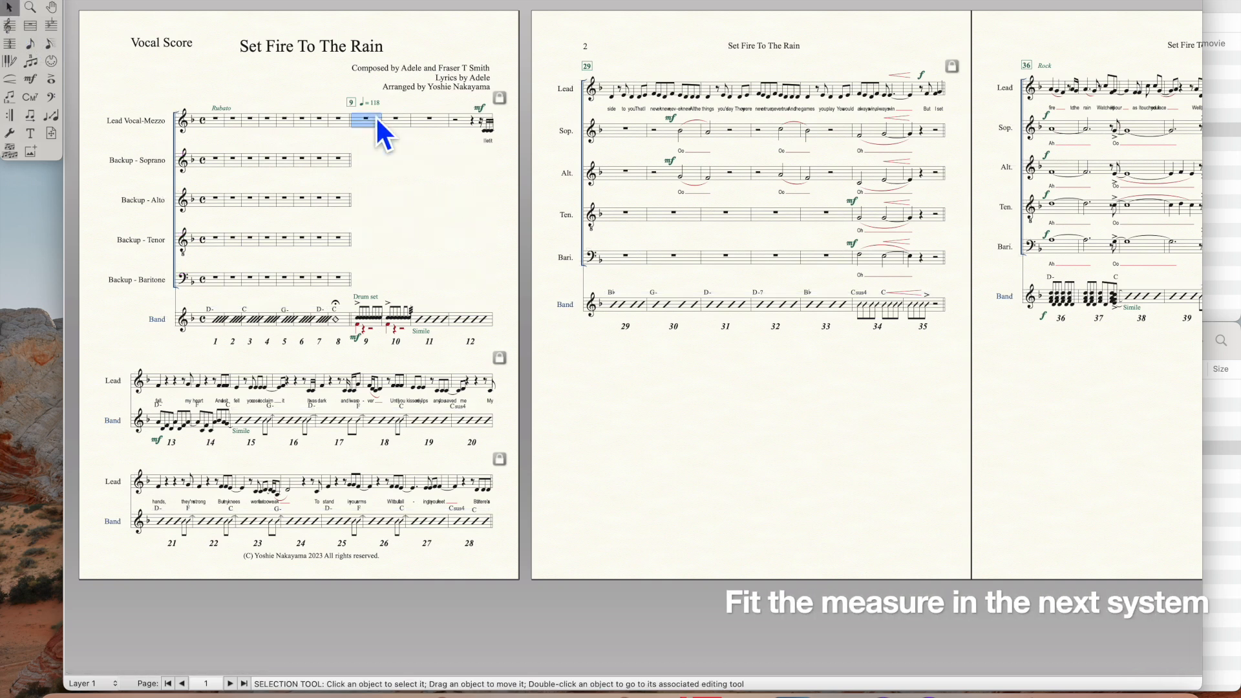
key("Down")
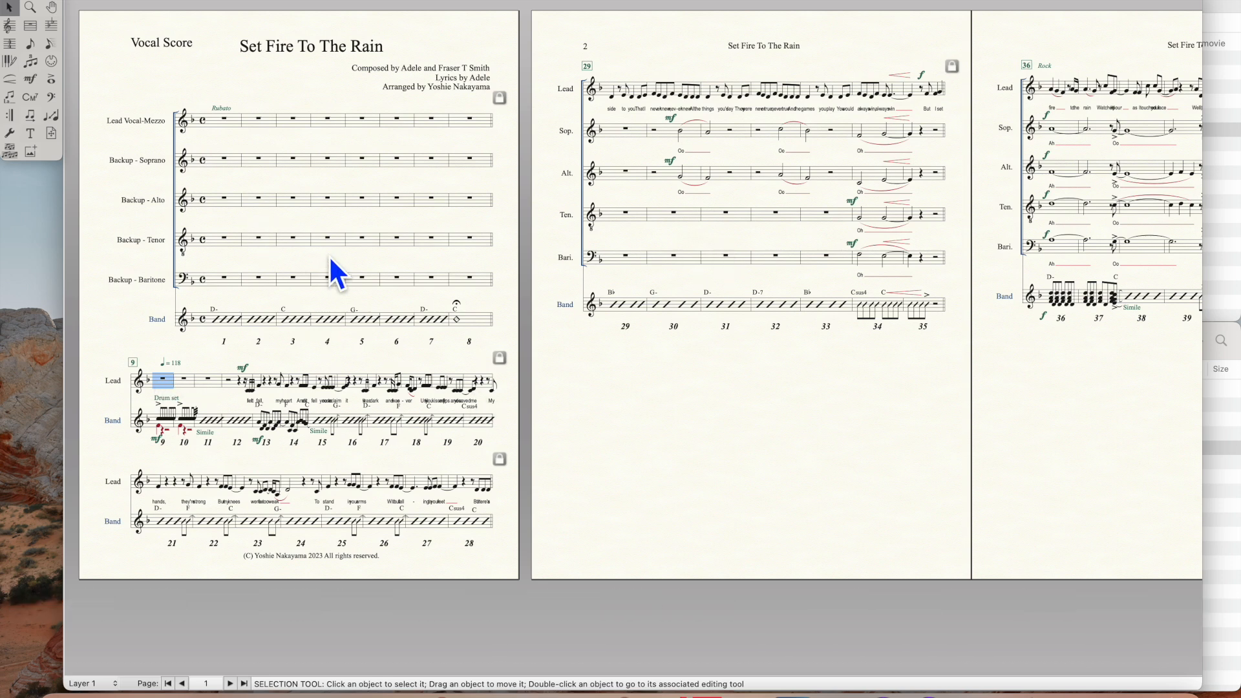
- Refit all measures of the current score, locking the layout at 4 measures per system
key("super+a")
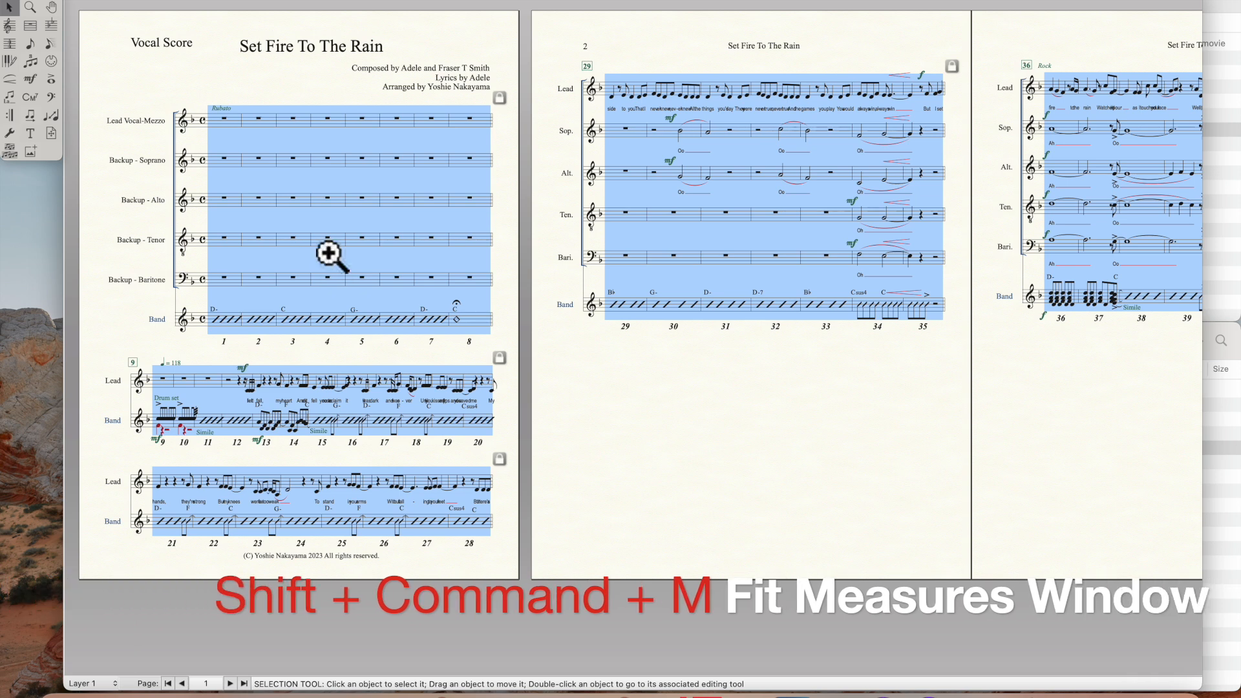
key("shift+super+m")
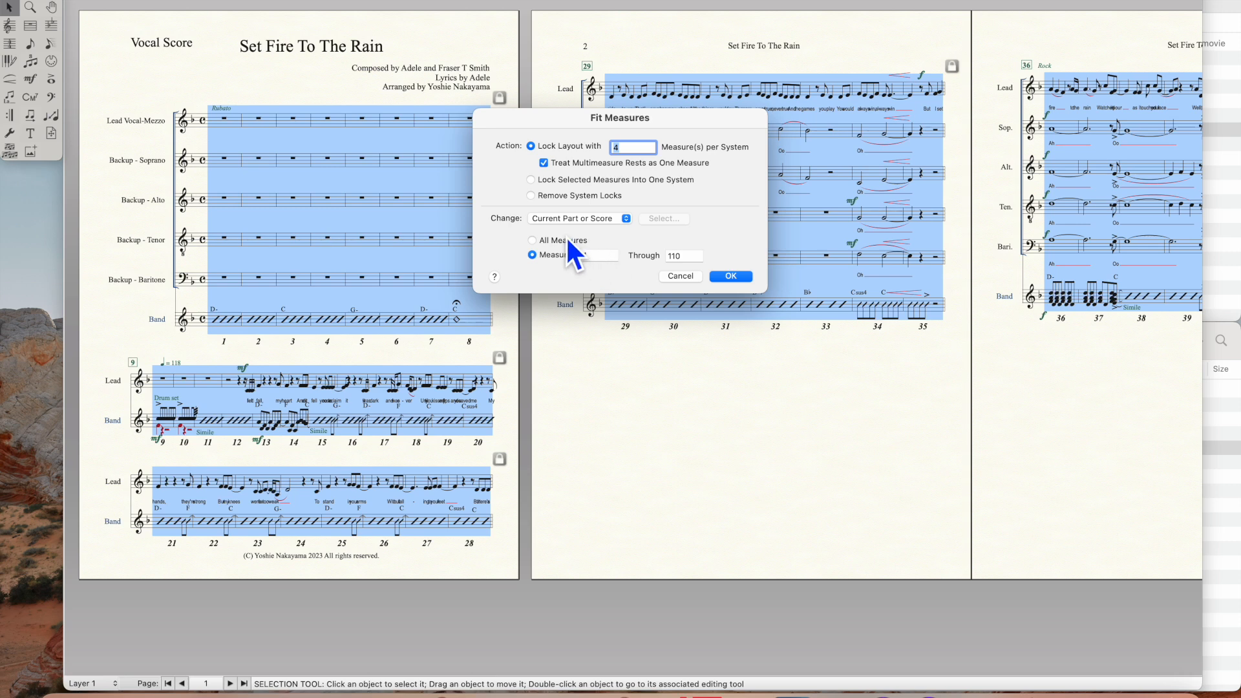
left_click(532, 240)
left_click(735, 278)
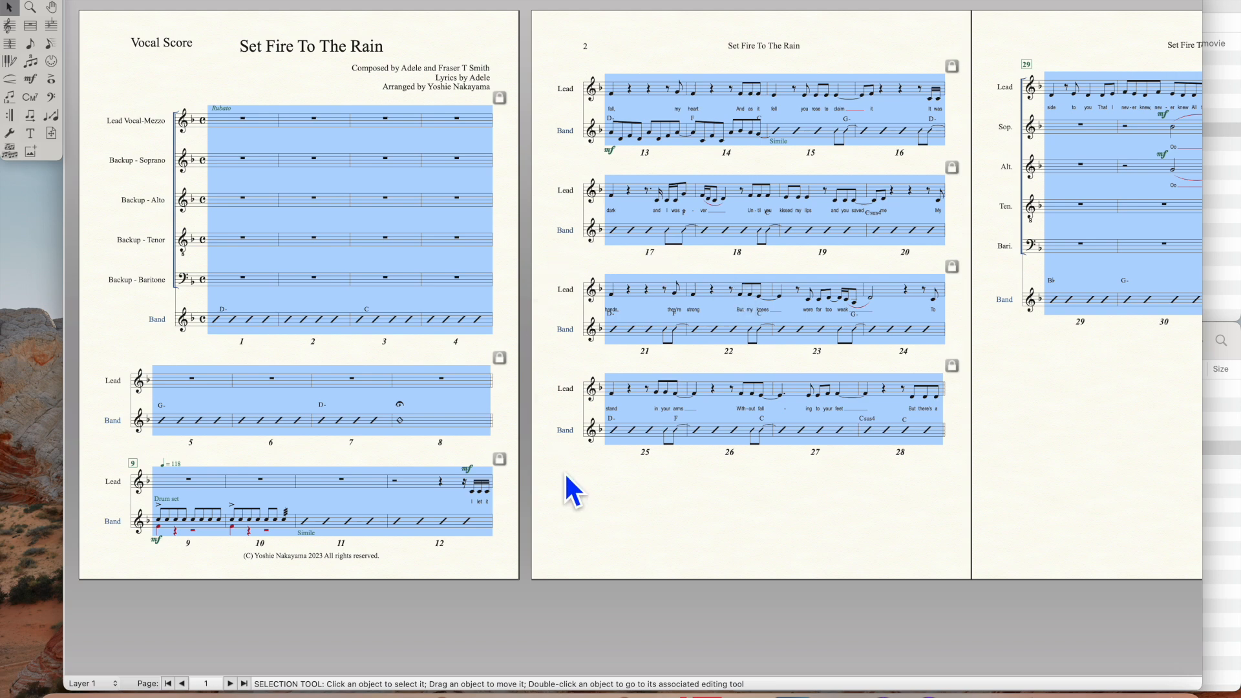
left_click(593, 515)
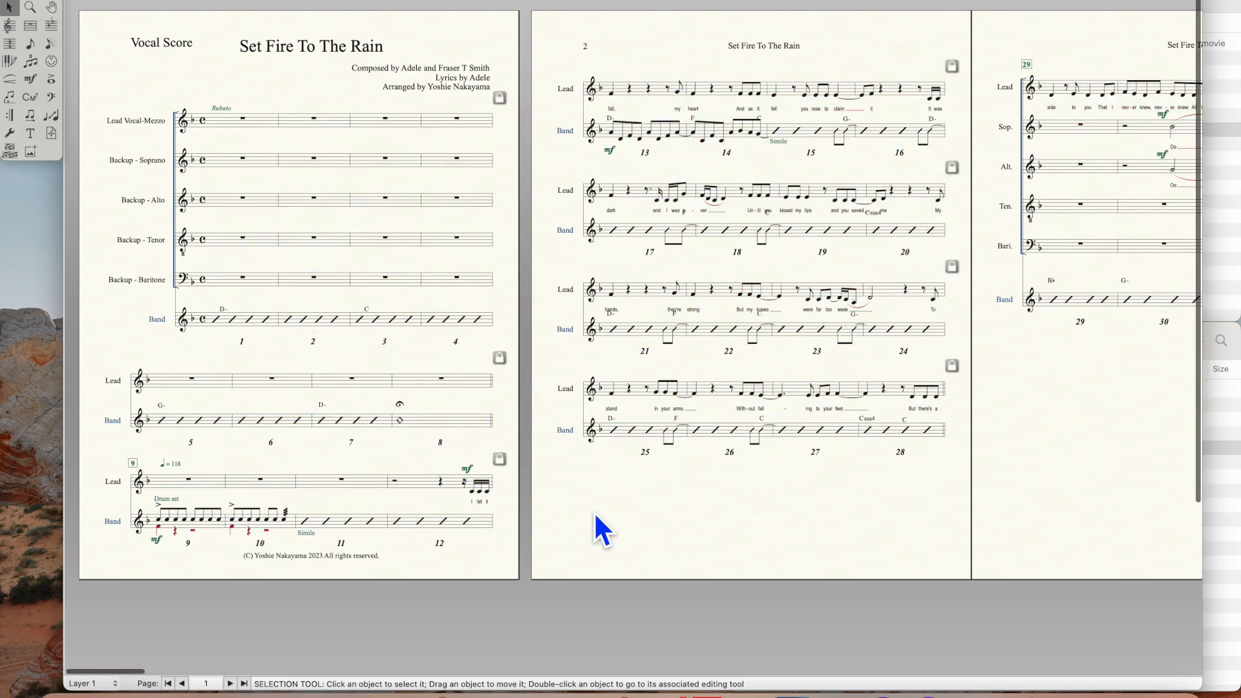
- Apply the Force Hide Staff (Collapse) staff style to measures 29 to 32 of the tenor and baritone staves
scroll(596, 515, "right", 2)
scroll(595, 510, "right", 10)
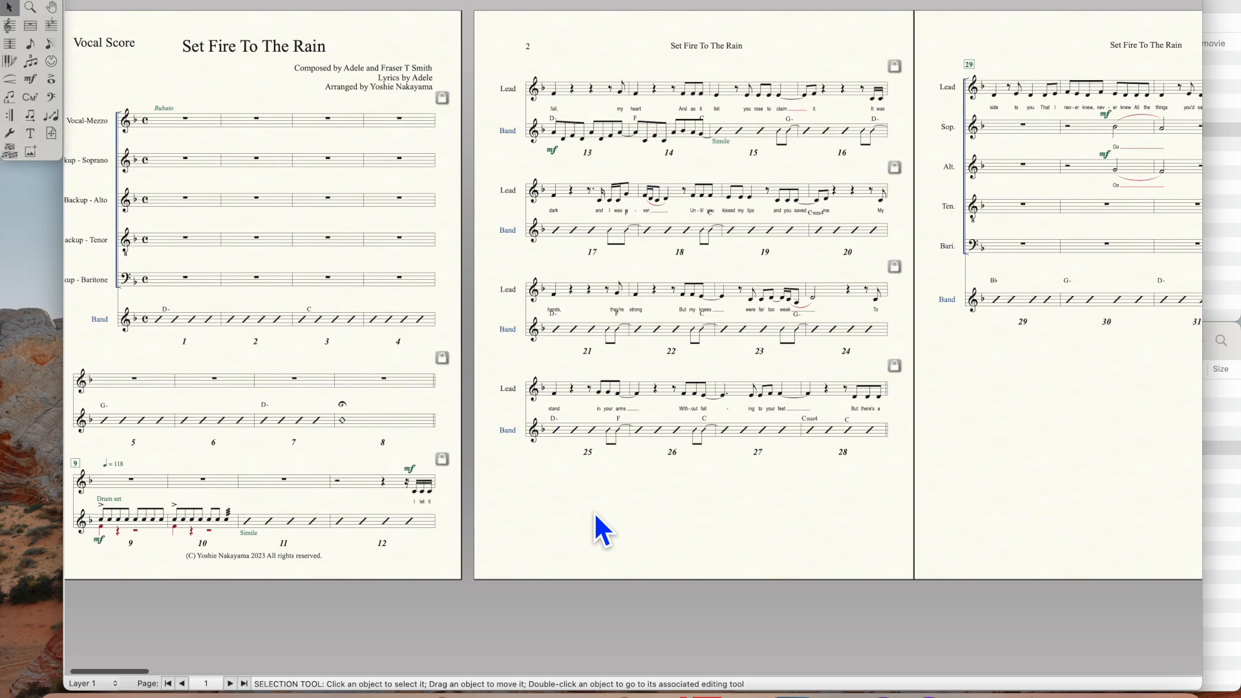
scroll(595, 511, "right", 8)
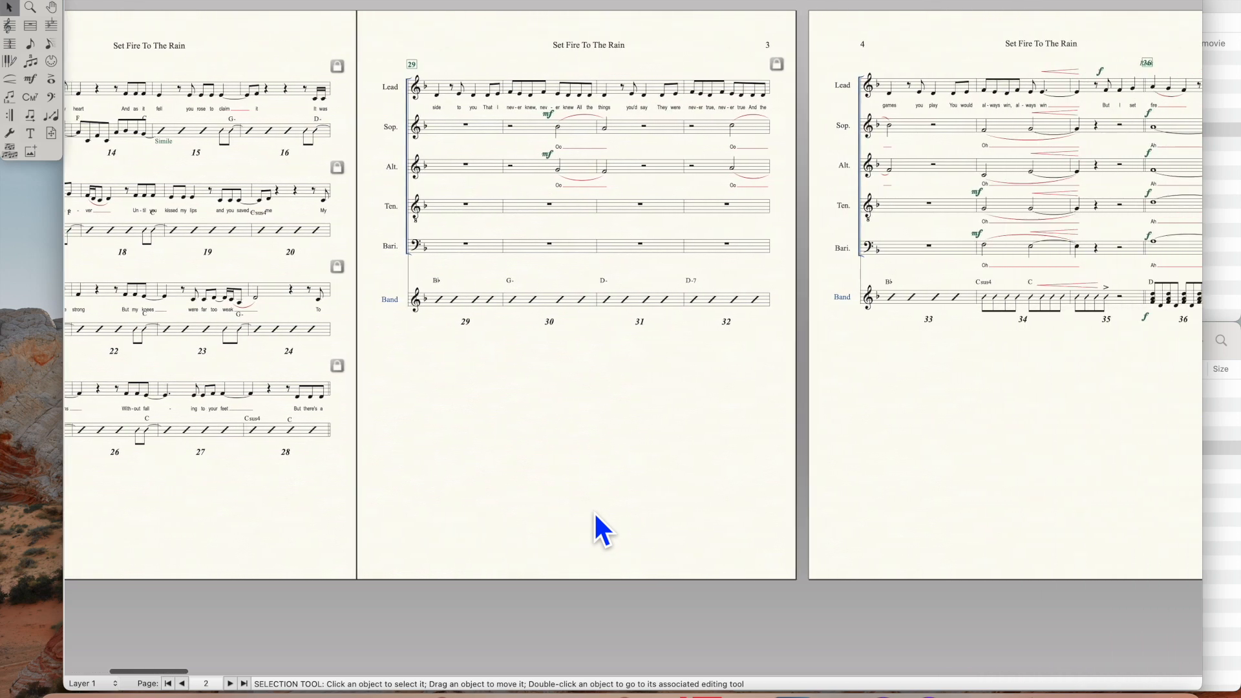
left_click(10, 26)
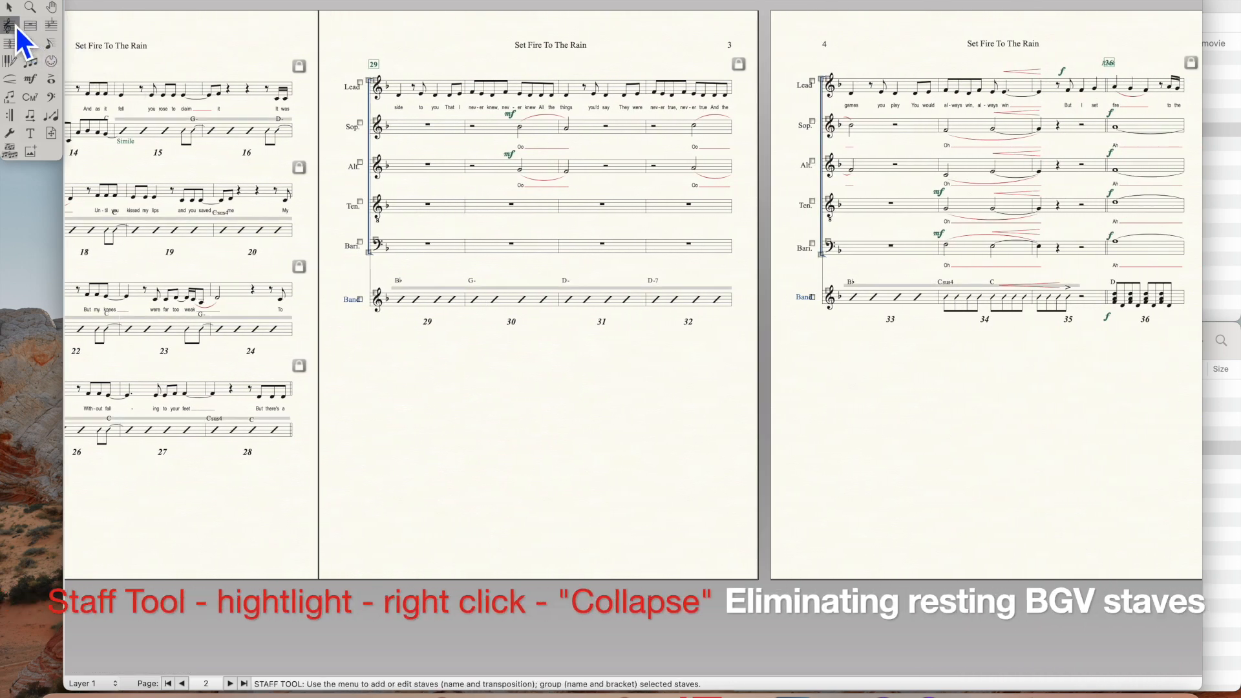
left_click(464, 221)
left_click(685, 262, "shift")
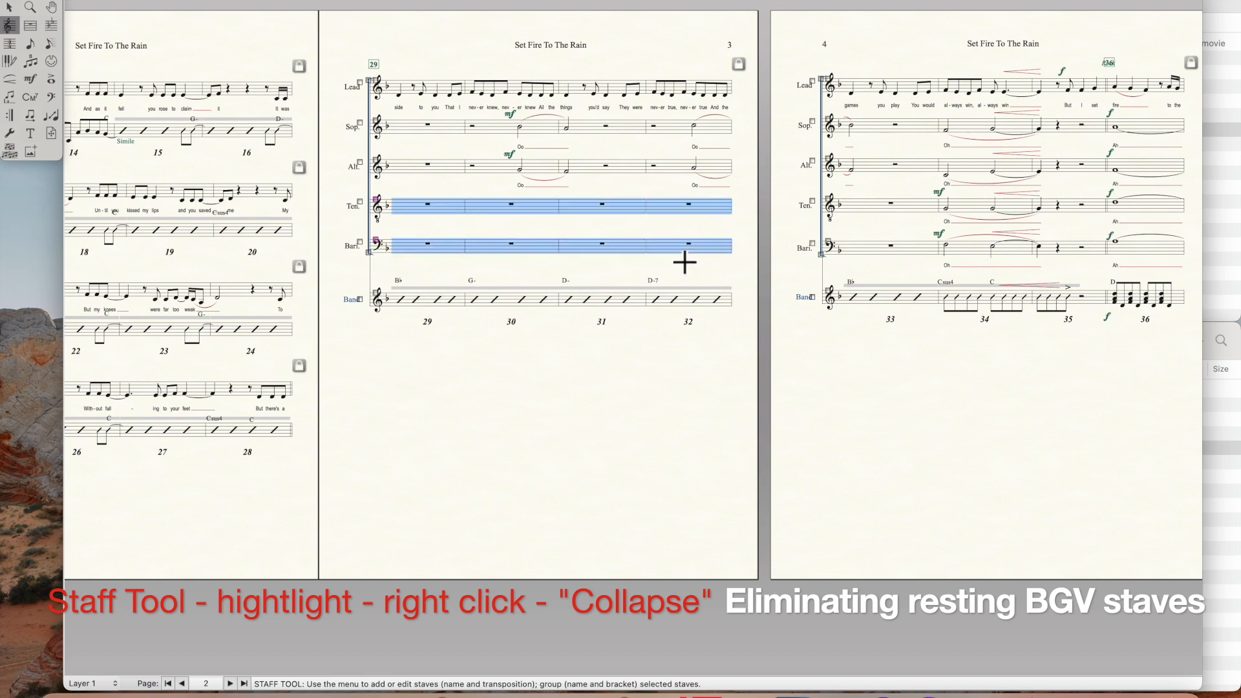
right_click(685, 263)
left_click(813, 527)
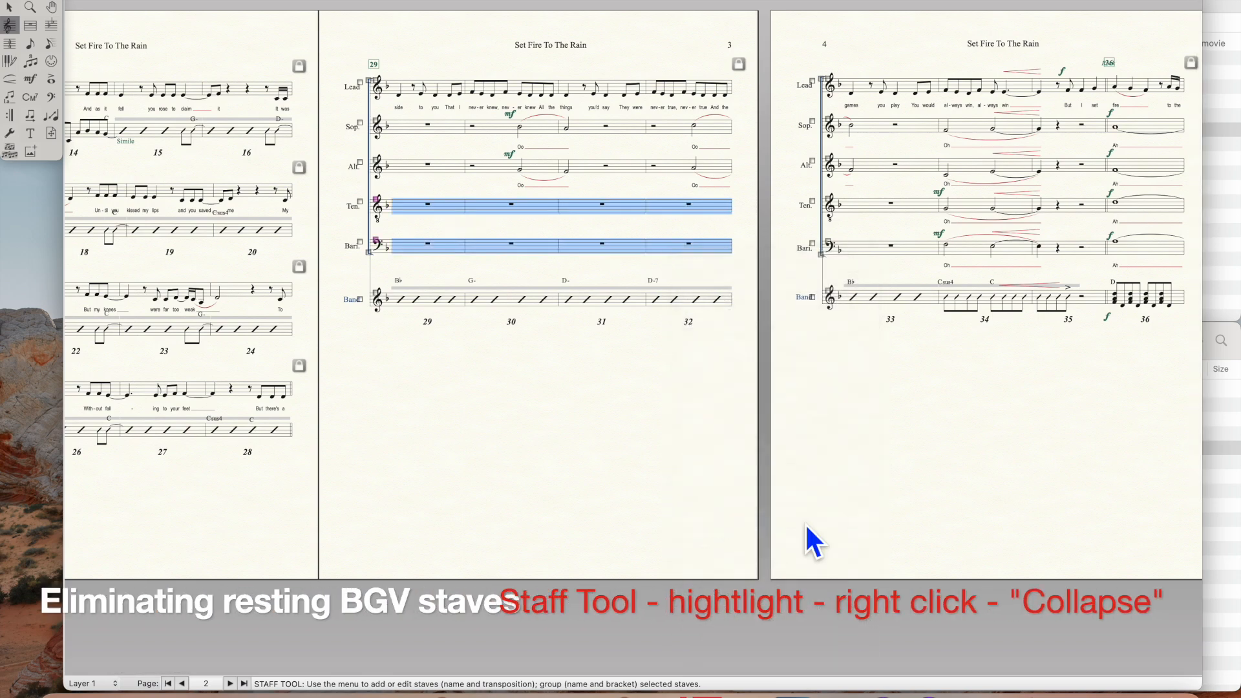
- Lower the Band staves of all four systems on page 2, measures 13 to 28, away from the lead vocal lyrics
scroll(540, 502, "left", 10)
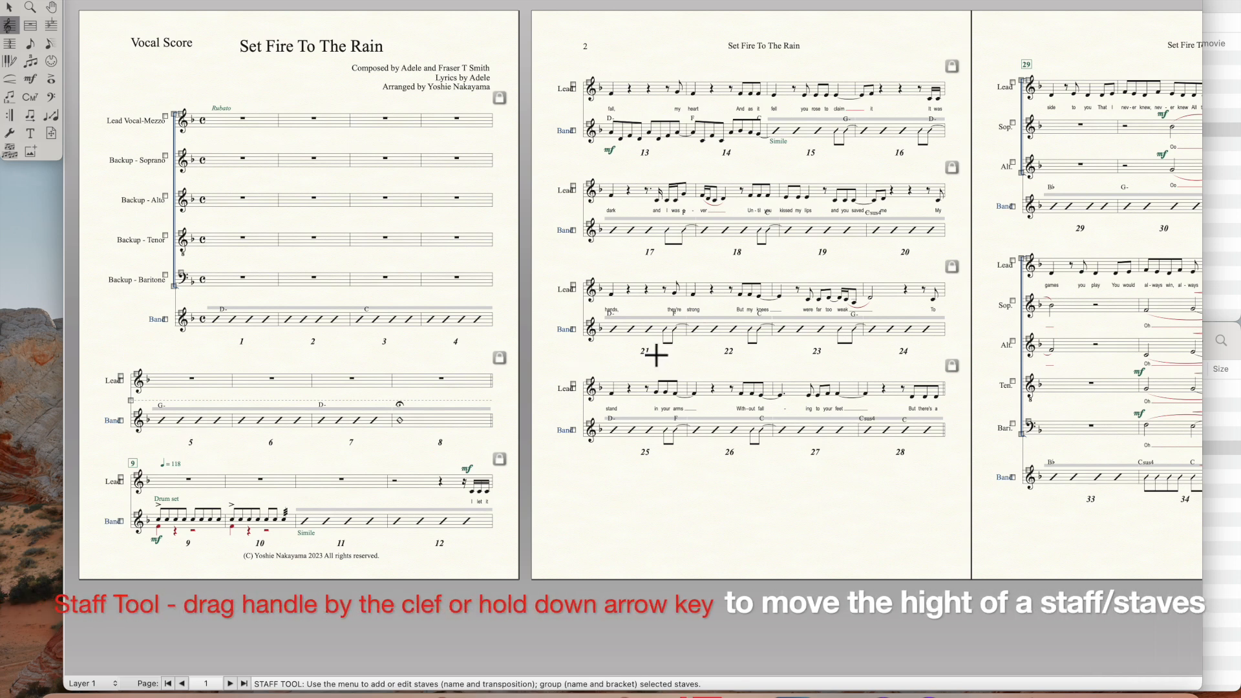
left_click(648, 134)
left_click(929, 435)
left_click(647, 141, "shift")
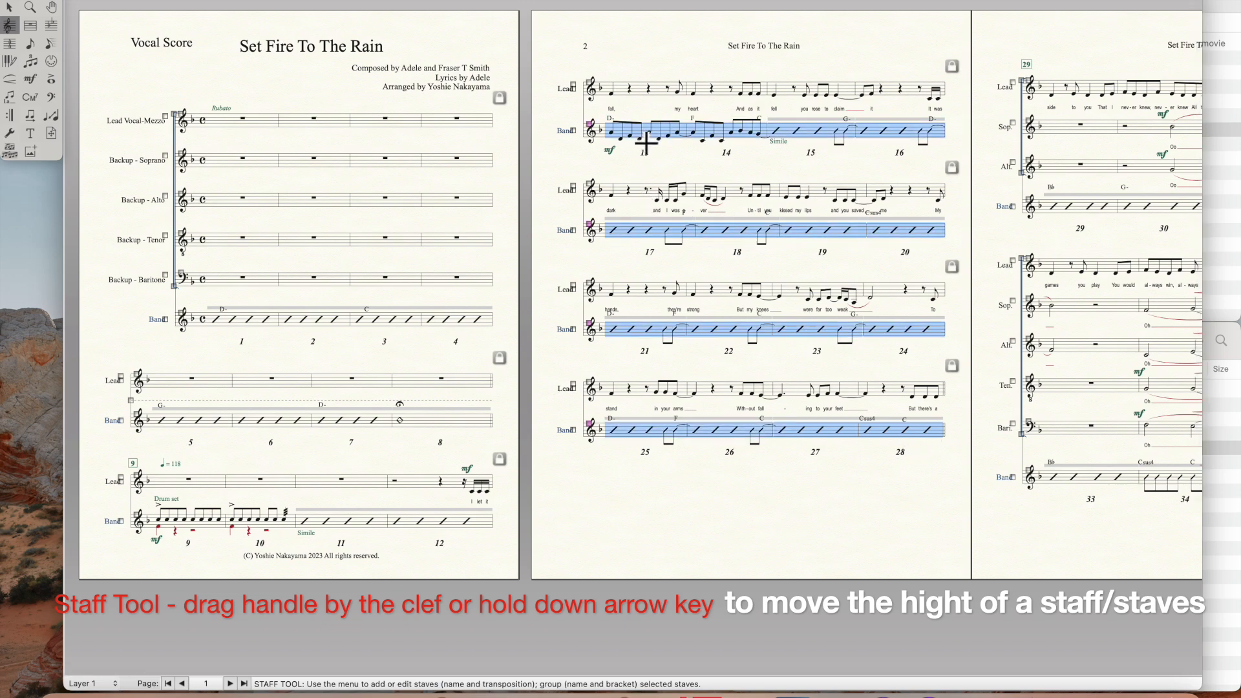
key("Down")
key("Down")
key("Down")
key("Down")
key("Down")
key("Down")
key("Down")
key("Down")
key("Down")
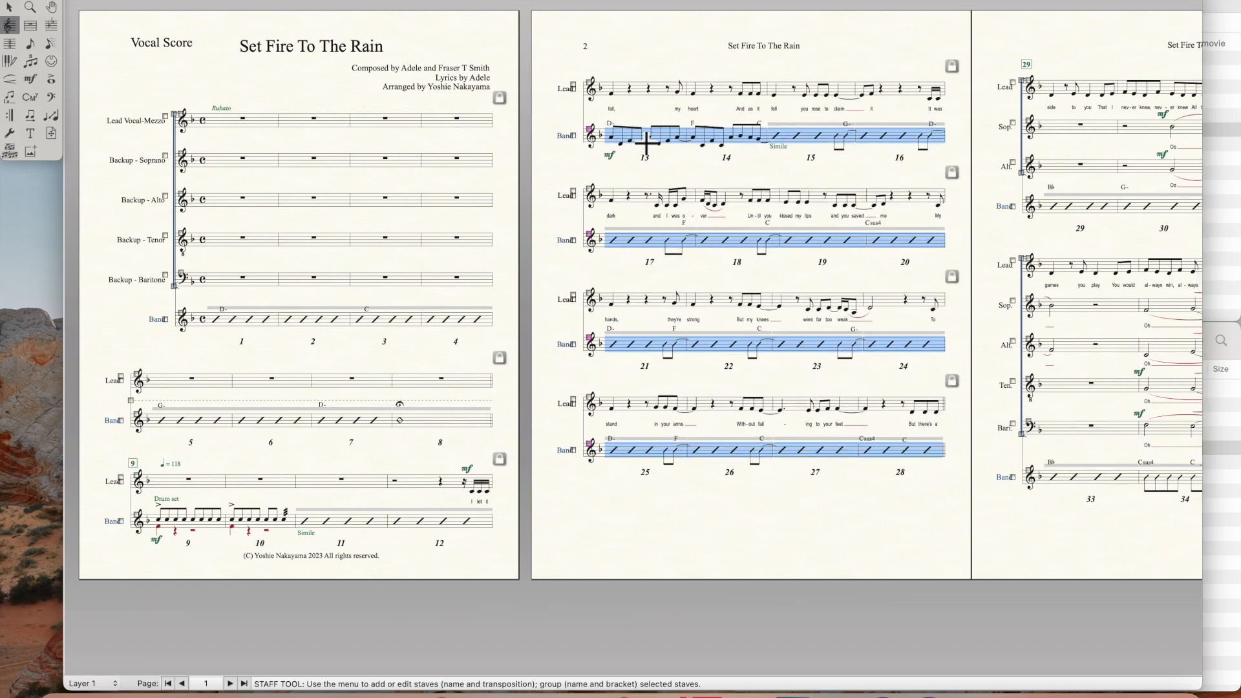
key("Down")
key("Down")
key("Down")
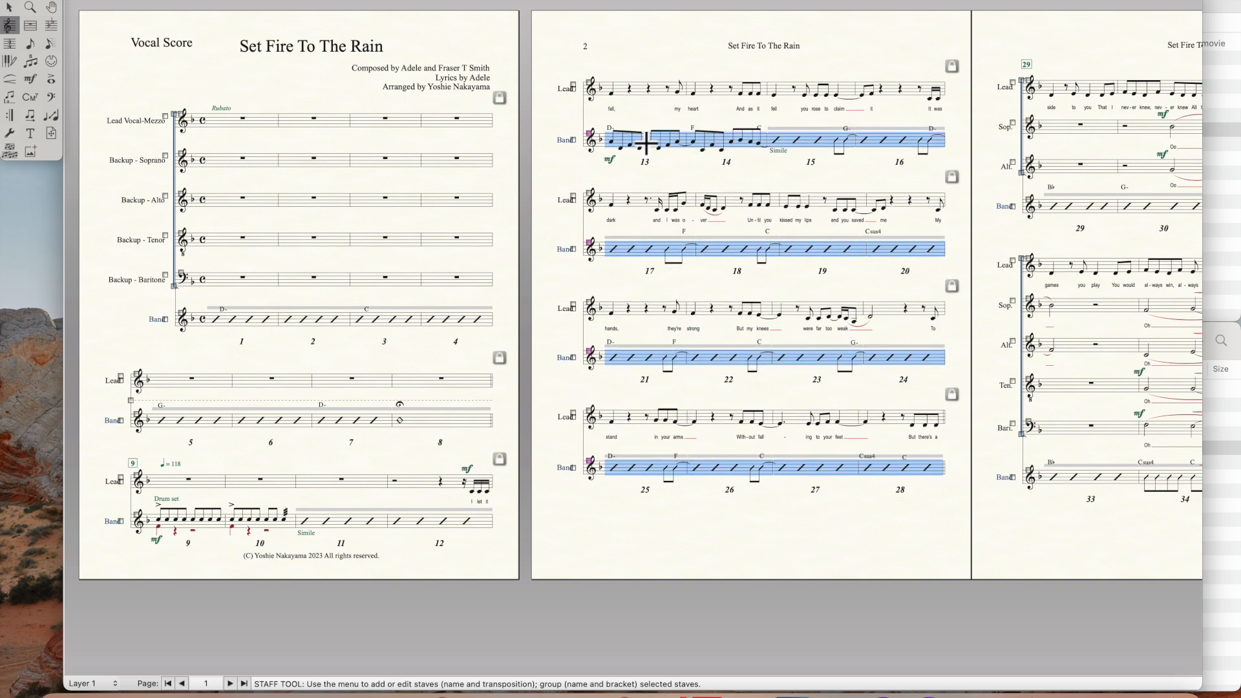
- With the Chord Tool, raise the chord symbols of the measures 13–16 system and lower those of the measures 17–20 system
left_click(29, 97)
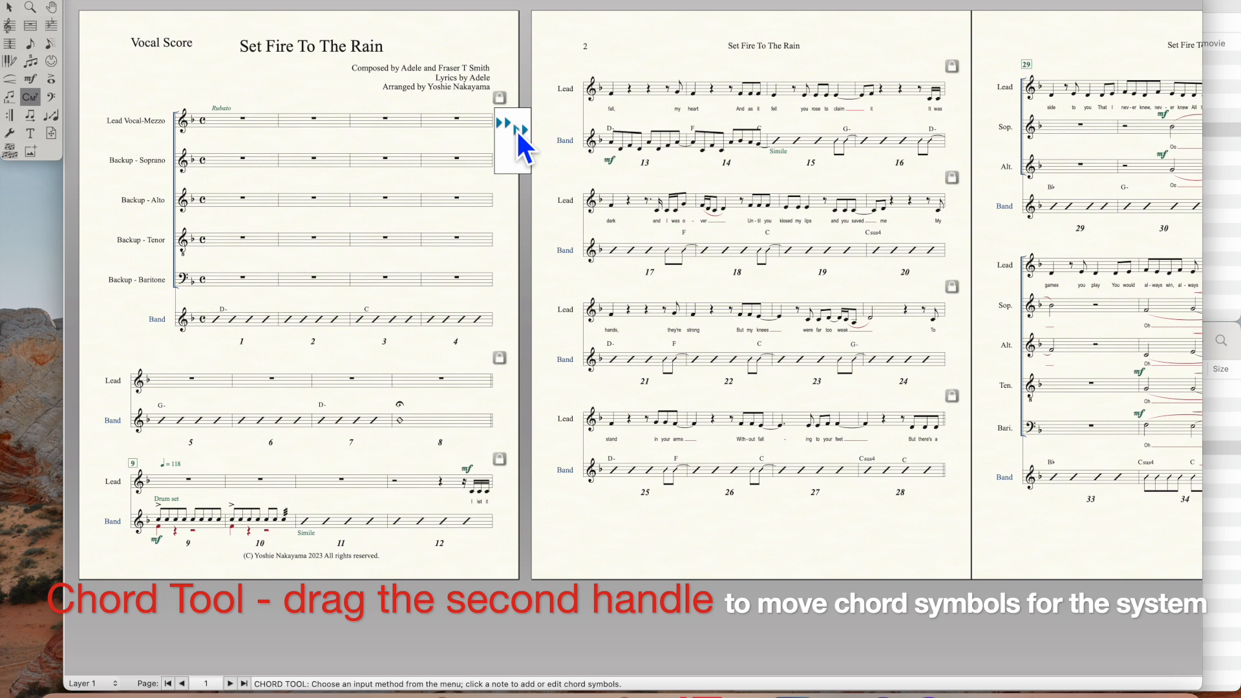
left_click_drag(514, 129, 515, 126)
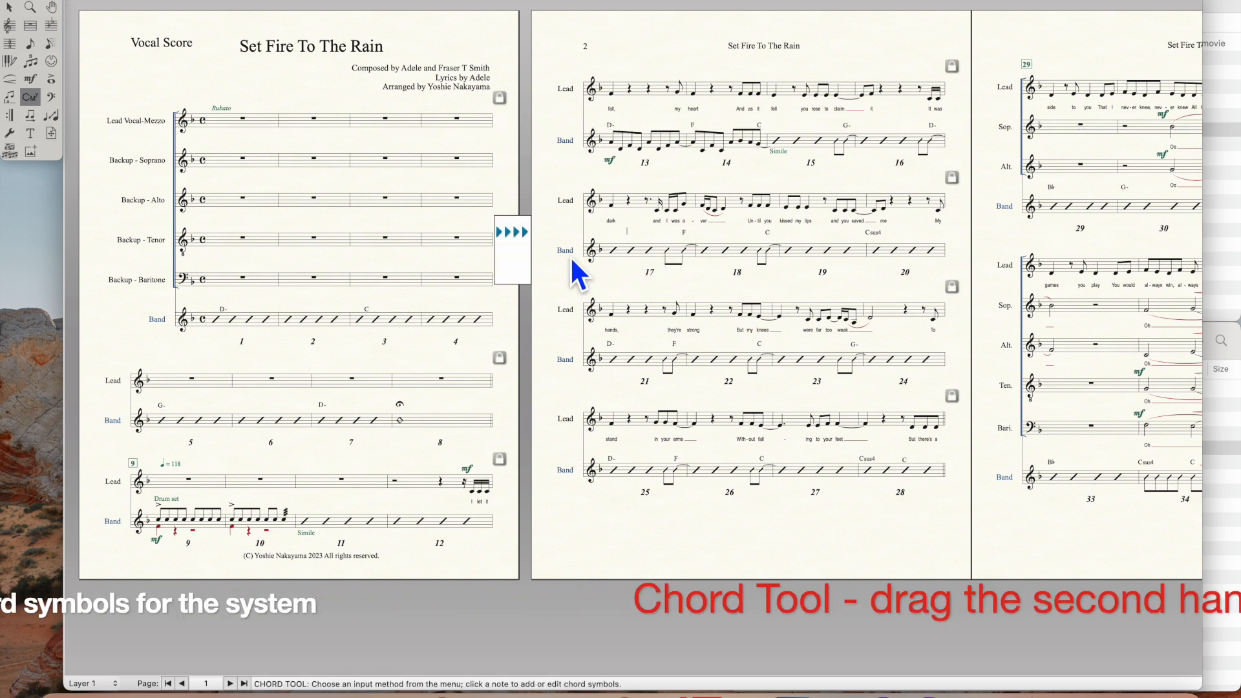
left_click_drag(516, 231, 517, 238)
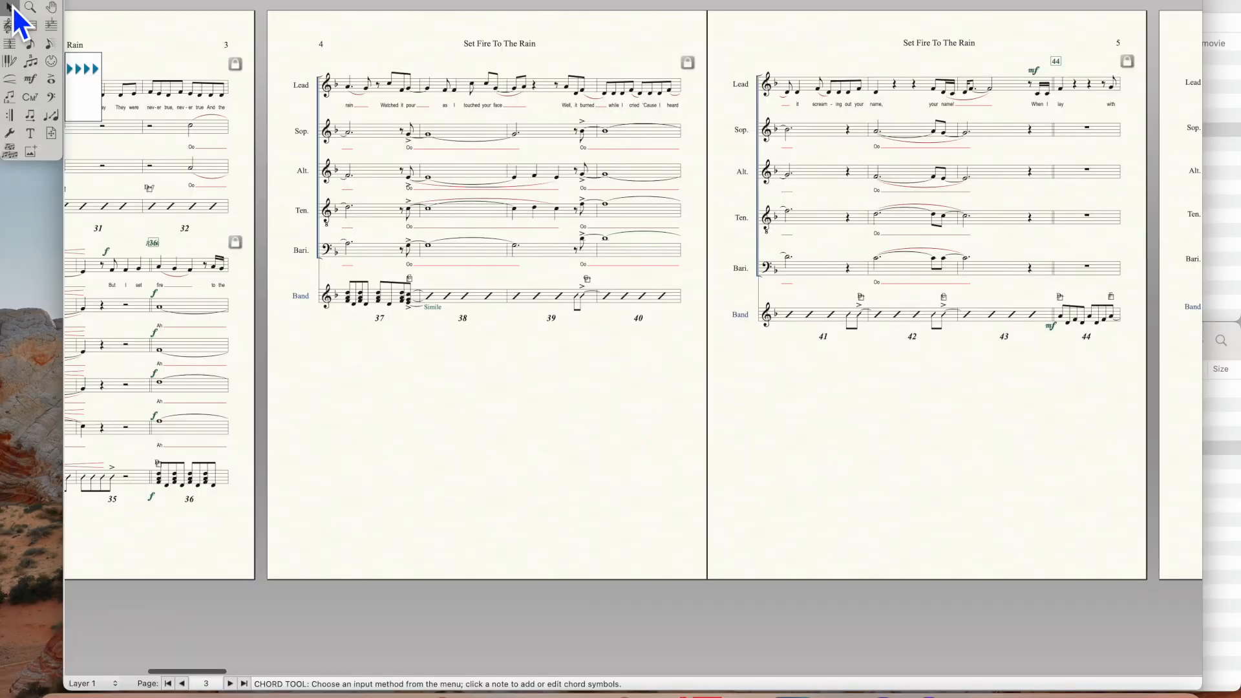
- Move measure 36 from the end of its system on page 3 down to the next system
left_click(9, 7)
scroll(238, 189, "left", 5)
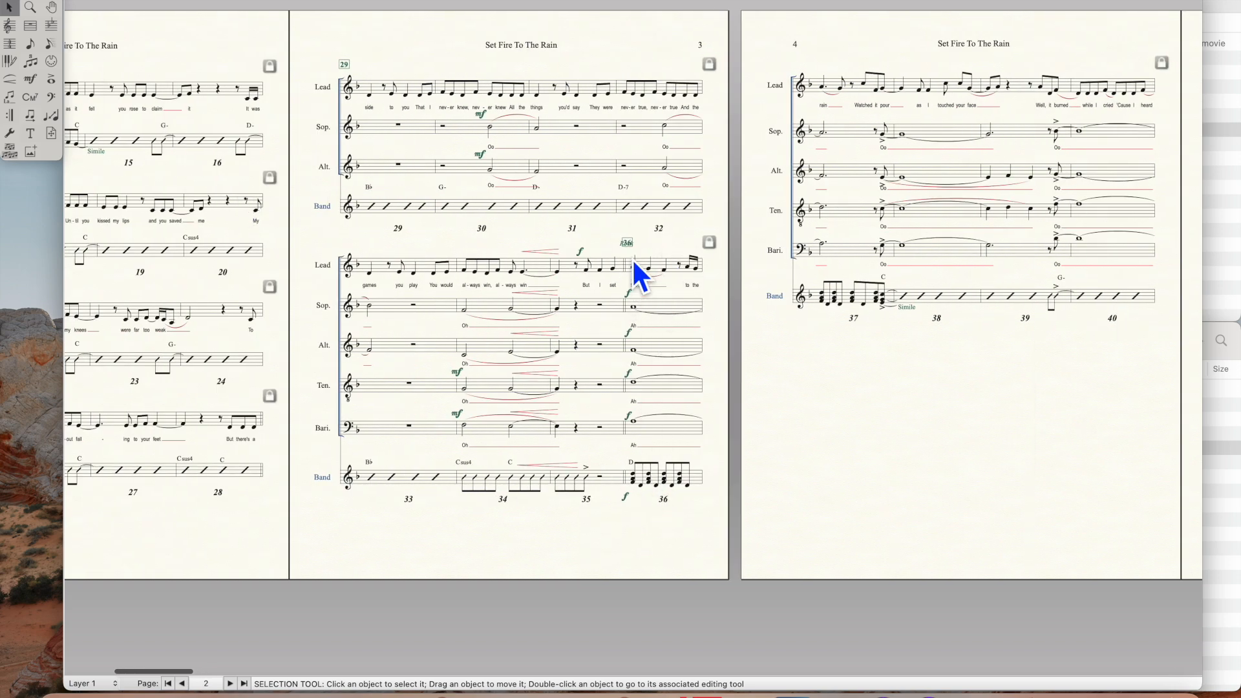
left_click(666, 303)
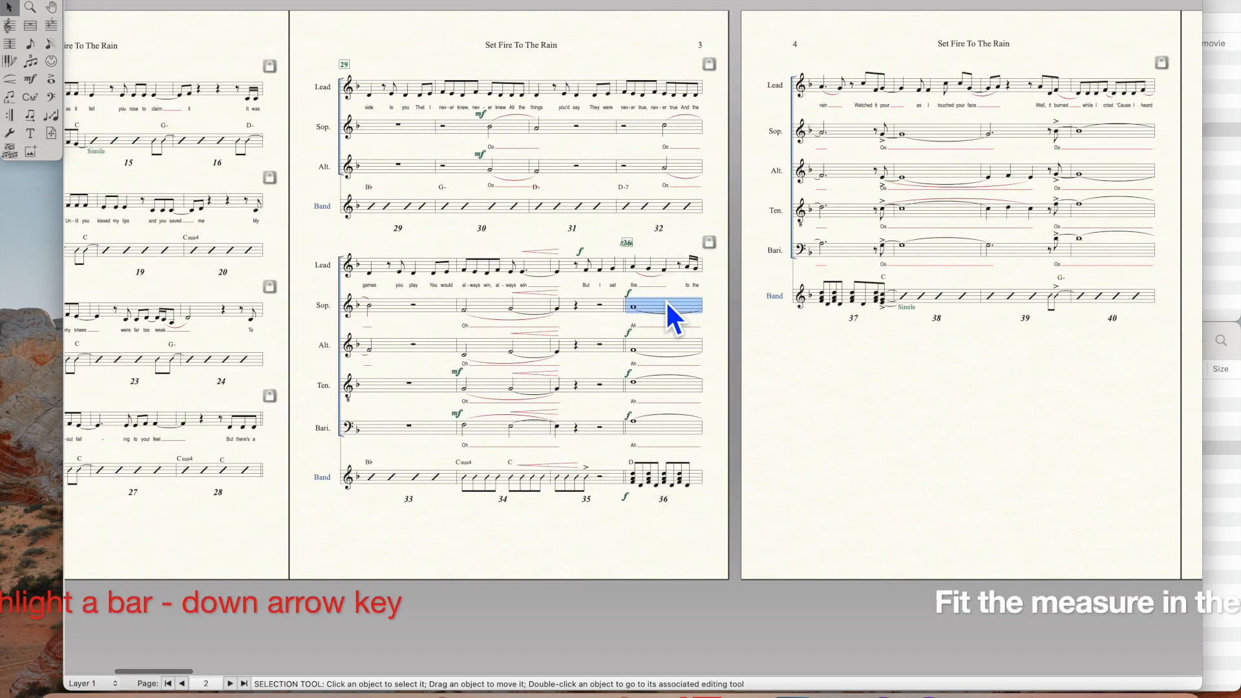
key("Down")
- Move measure 40 down to the next system, and measure 44 down to the system after it
scroll(867, 345, "right", 5)
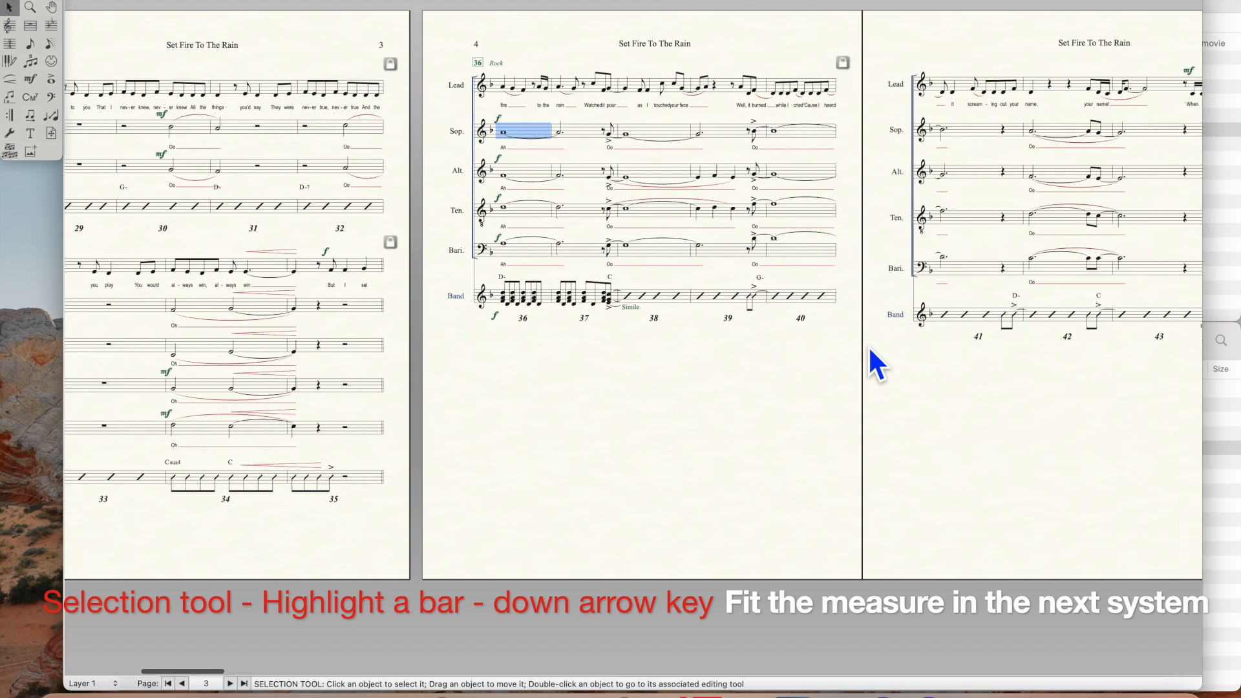
left_click(628, 299)
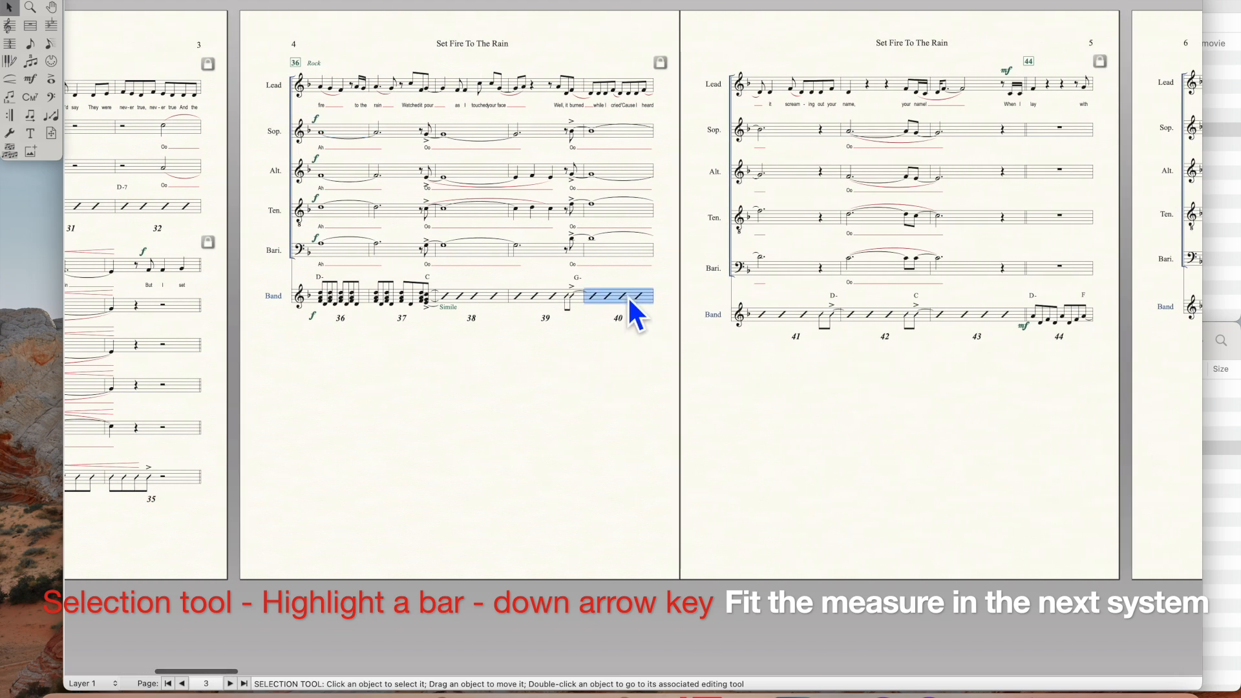
key("Down")
scroll(630, 304, "right", 5)
left_click(704, 266)
key("Down")
- Move measures 48 and 52 each down to the system following their current one
scroll(705, 268, "right", 5)
left_click(824, 261)
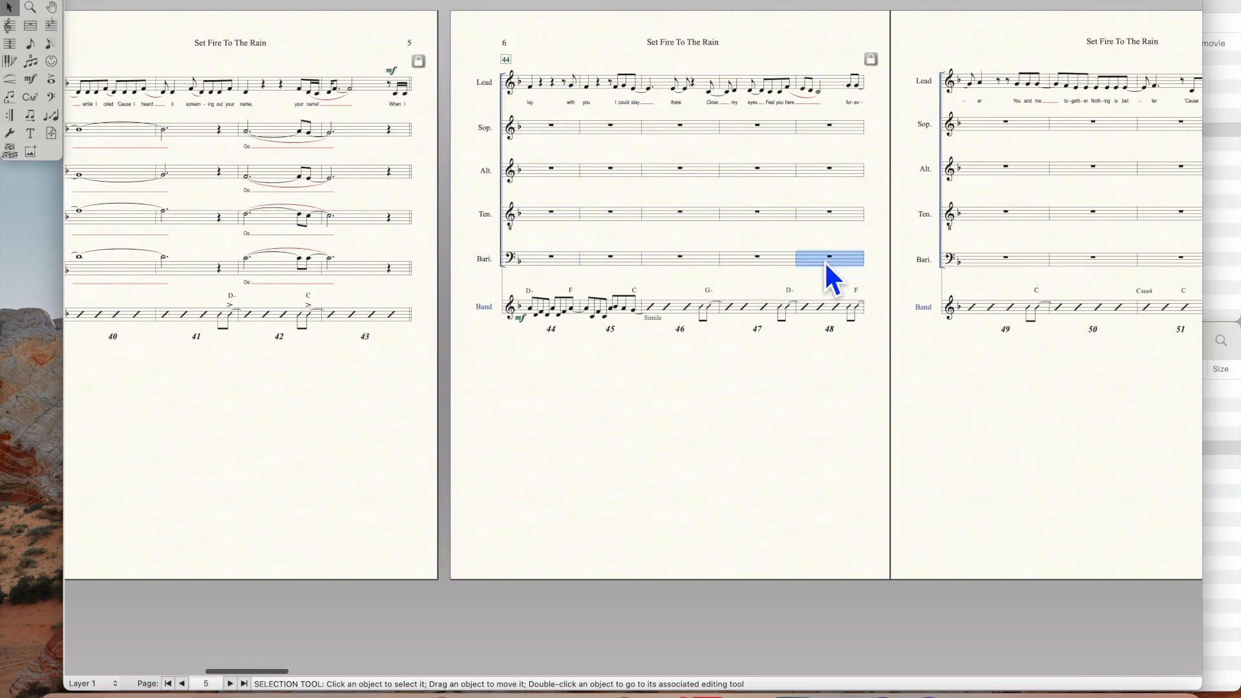
key("Down")
scroll(824, 261, "right", 5)
left_click(672, 258)
key("Down")
- Move measure 56 from the end of the system starting at measure 52 down to the next system
scroll(669, 260, "right", 5)
left_click(762, 252)
key("Down")
key("Up")
scroll(763, 249, "right", 5)
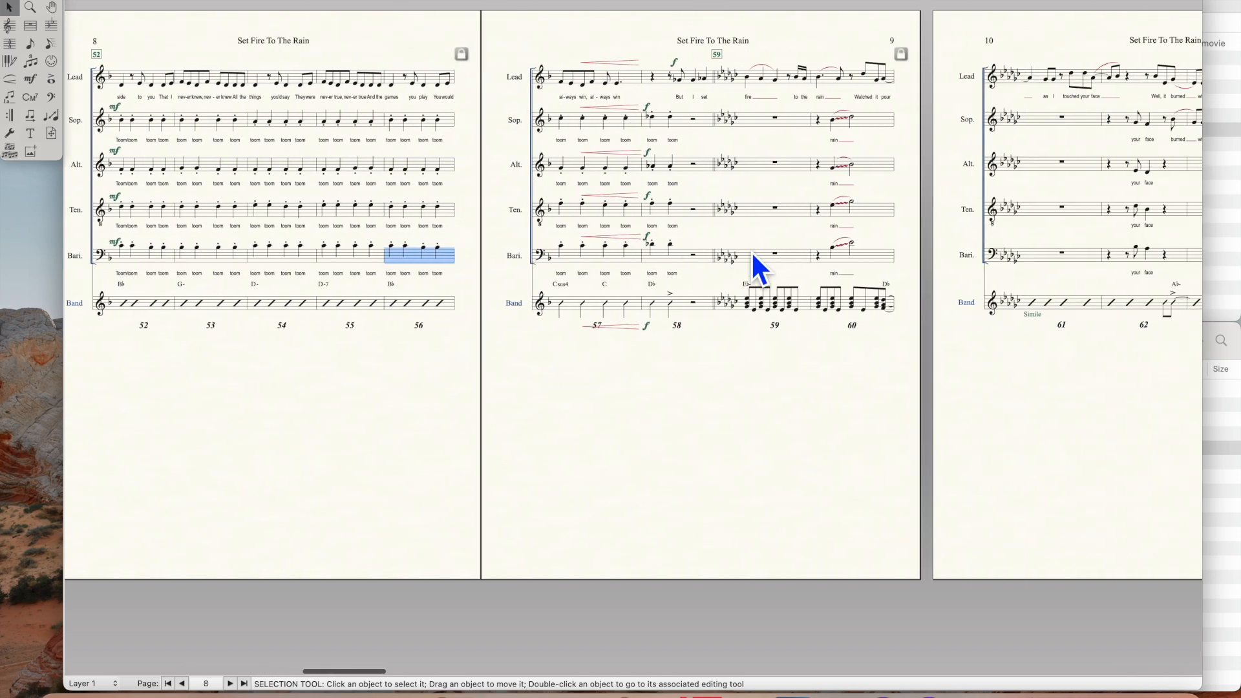
key("Down")
- Move measure 59 down to the next system, and measure 63 with the measures after it to the following one
left_click(788, 259)
key("Down")
scroll(788, 259, "right", 5)
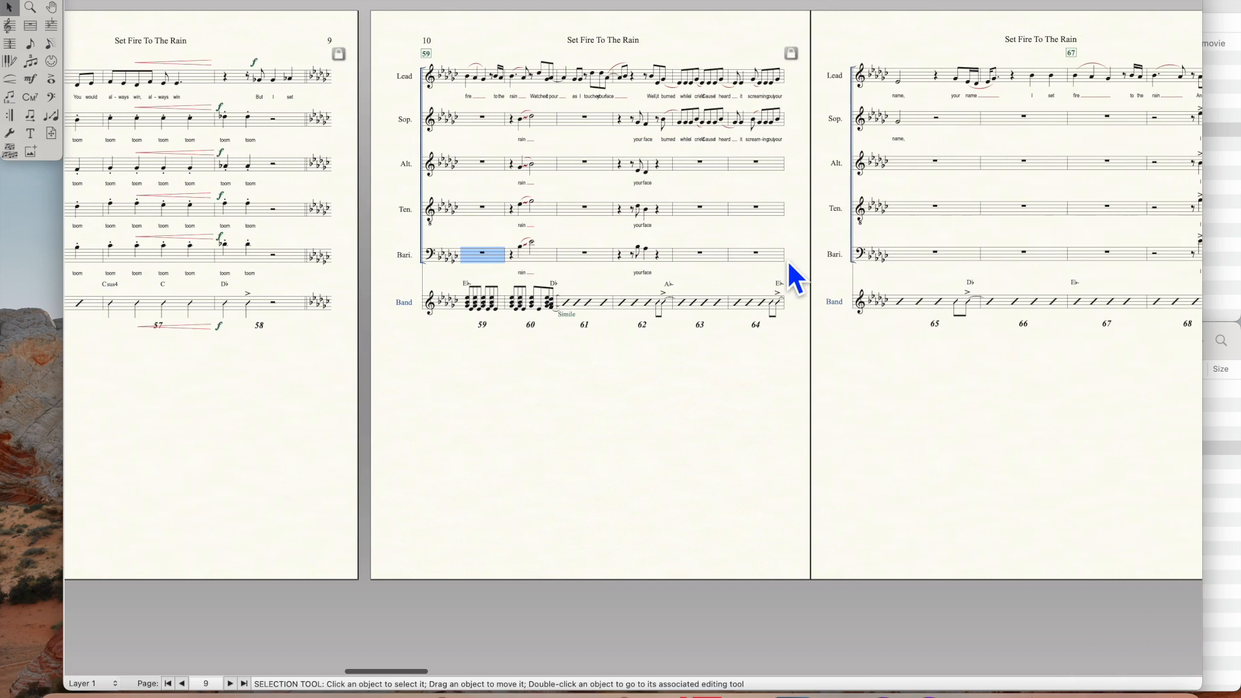
left_click(691, 256)
key("Down")
scroll(691, 259, "right", 5)
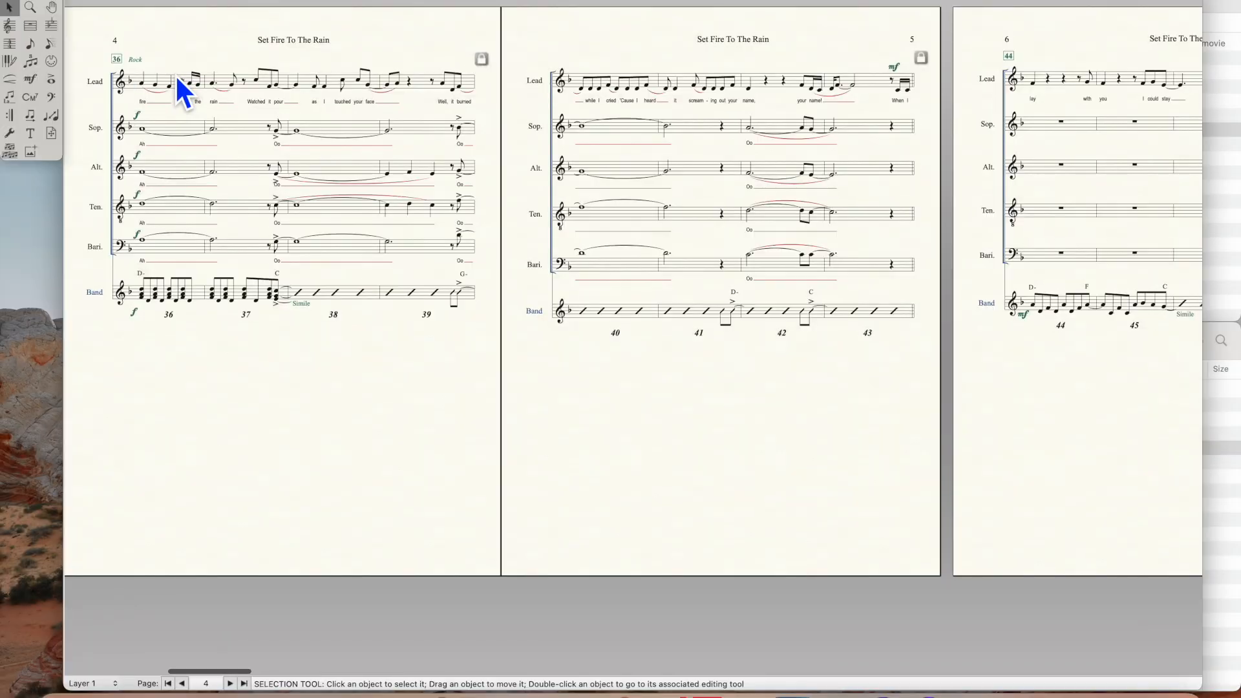
left_click(179, 80)
left_click(884, 311)
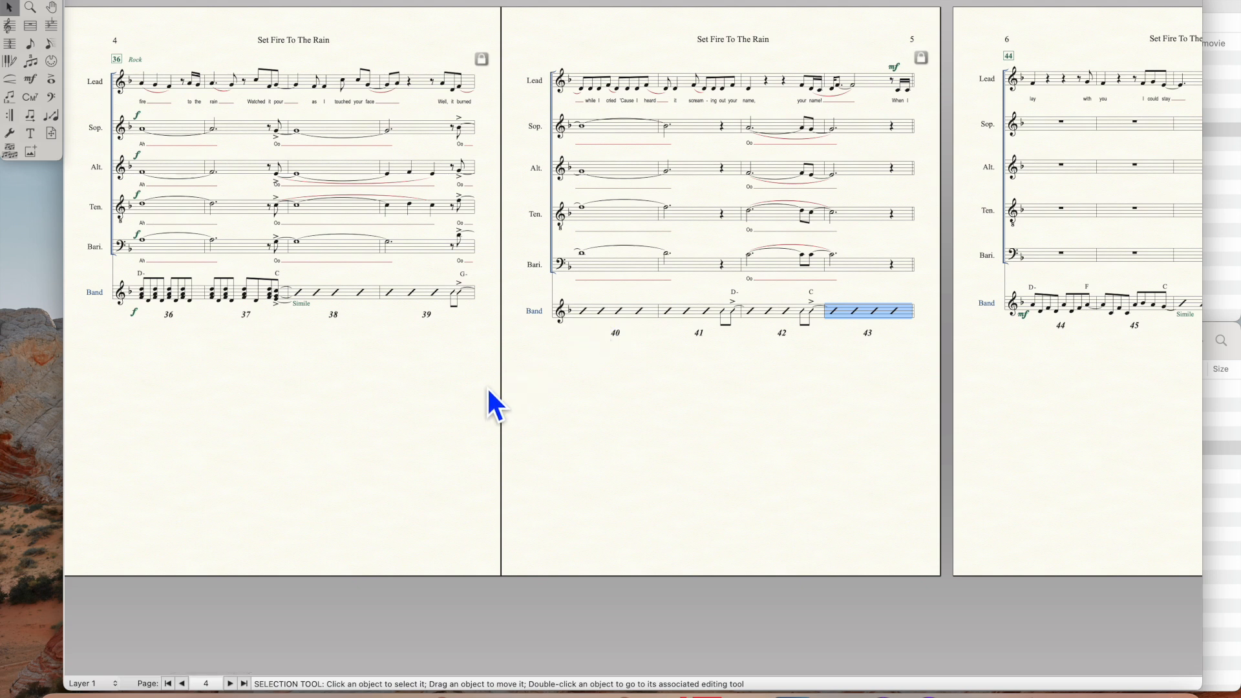
- Resize the pages to 85% from page 1 through the end of the piece, holding the margins and updating the page format
left_click(50, 117)
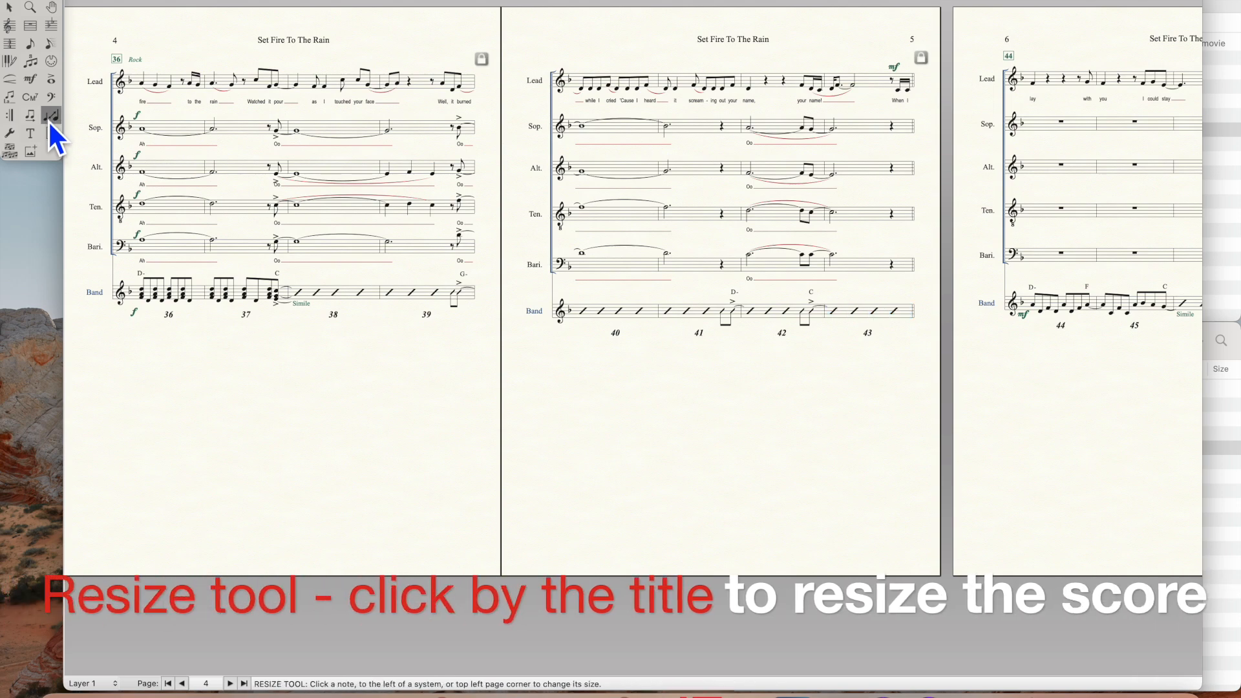
scroll(188, 59, "left", 20)
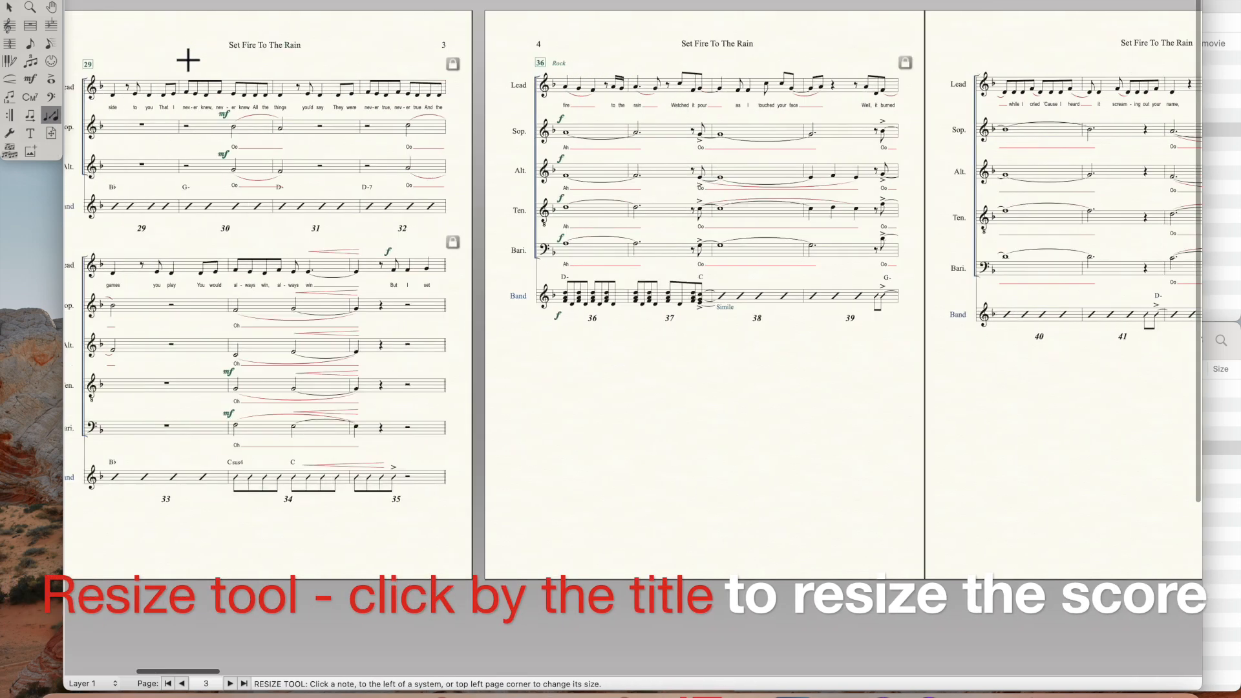
left_click(176, 78)
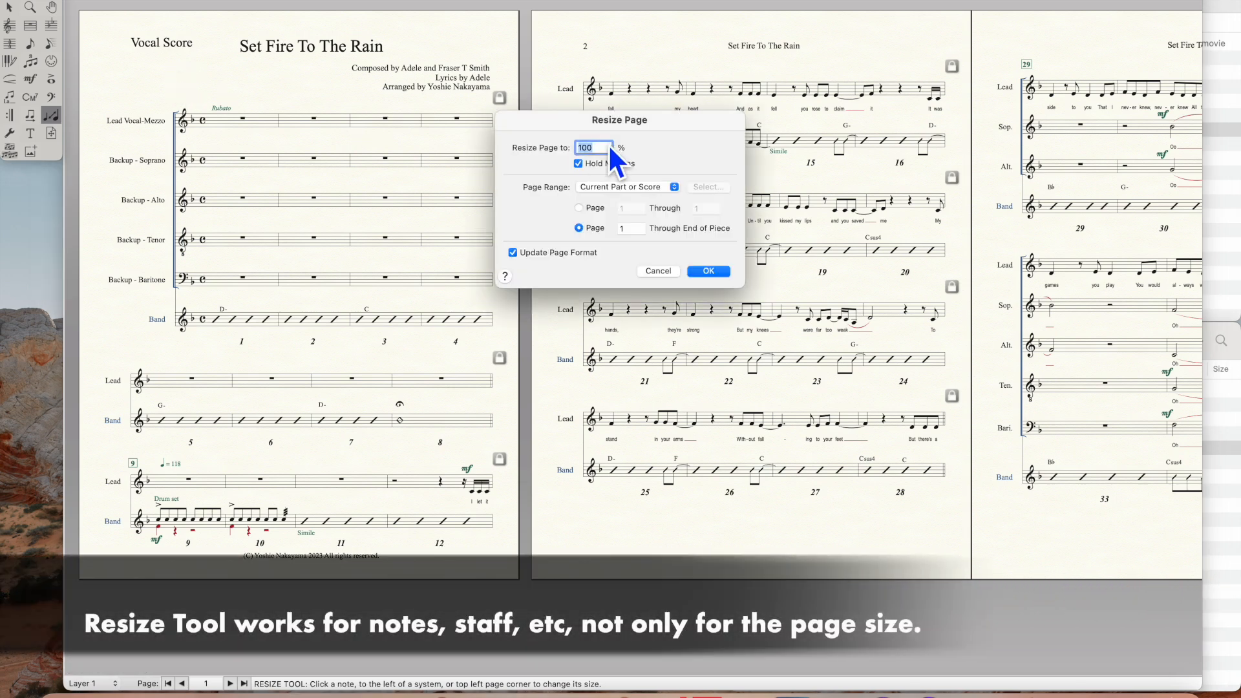
type("85")
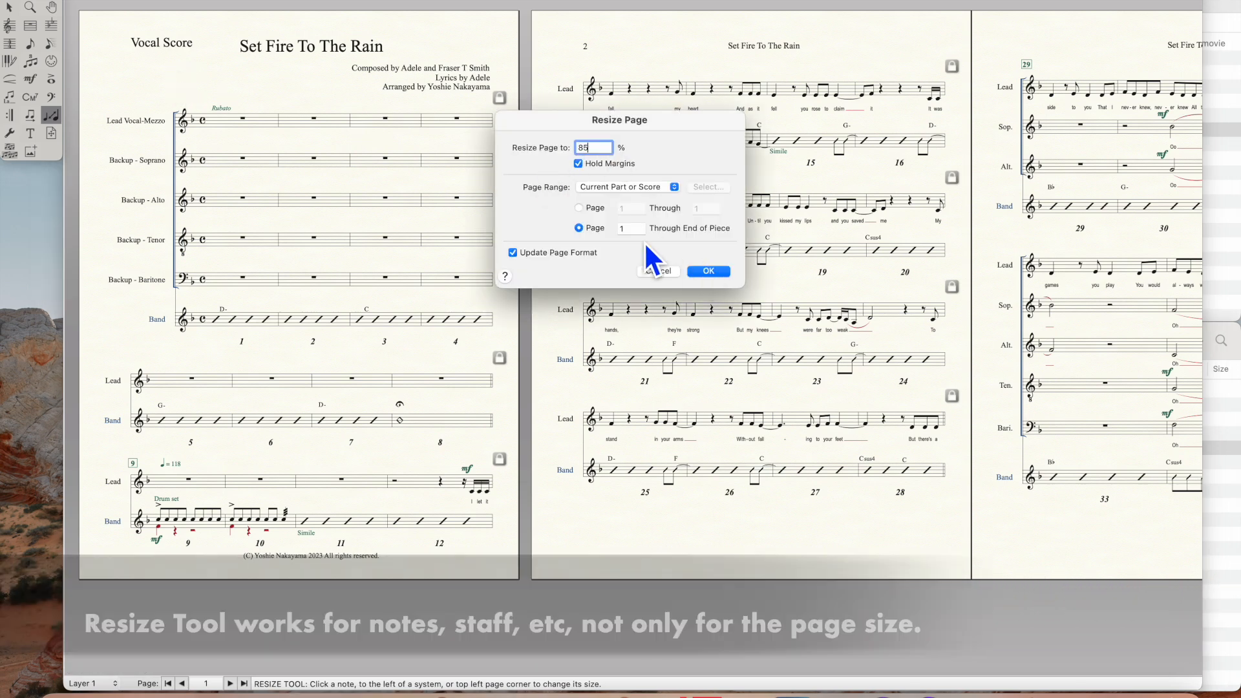
left_click(718, 269)
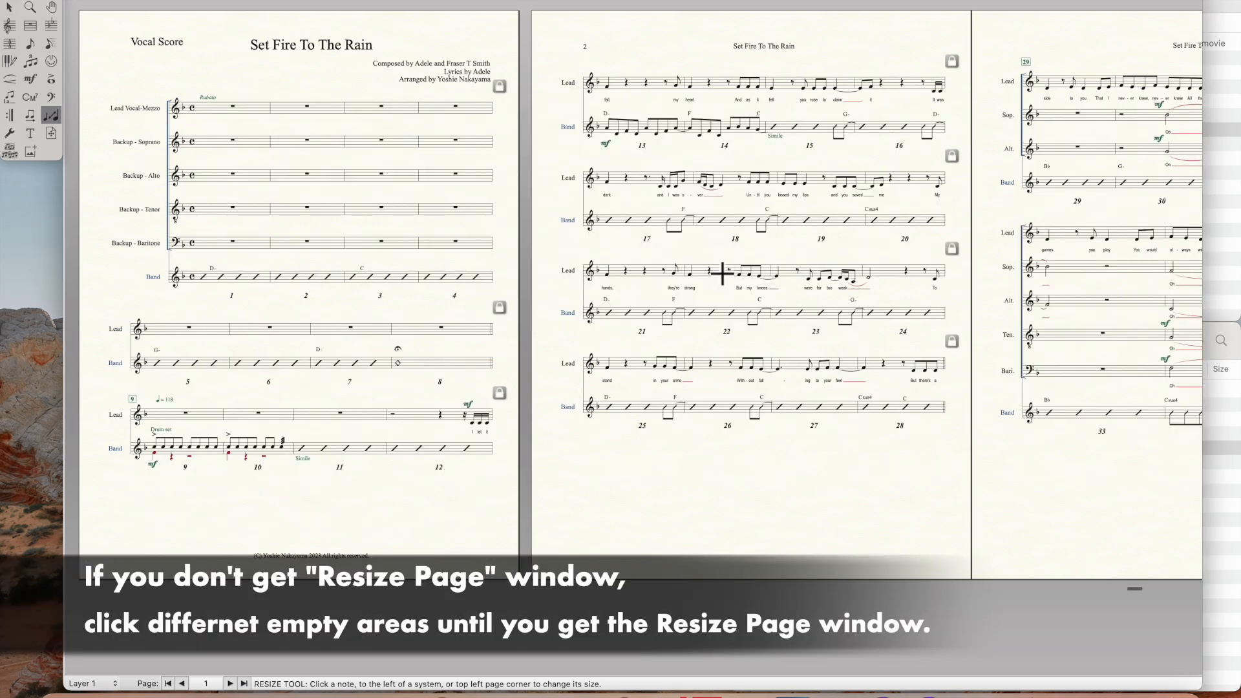
- Examine how the systems are distributed across the resized pages, from page 2 through page 11
scroll(716, 404, "right", 15)
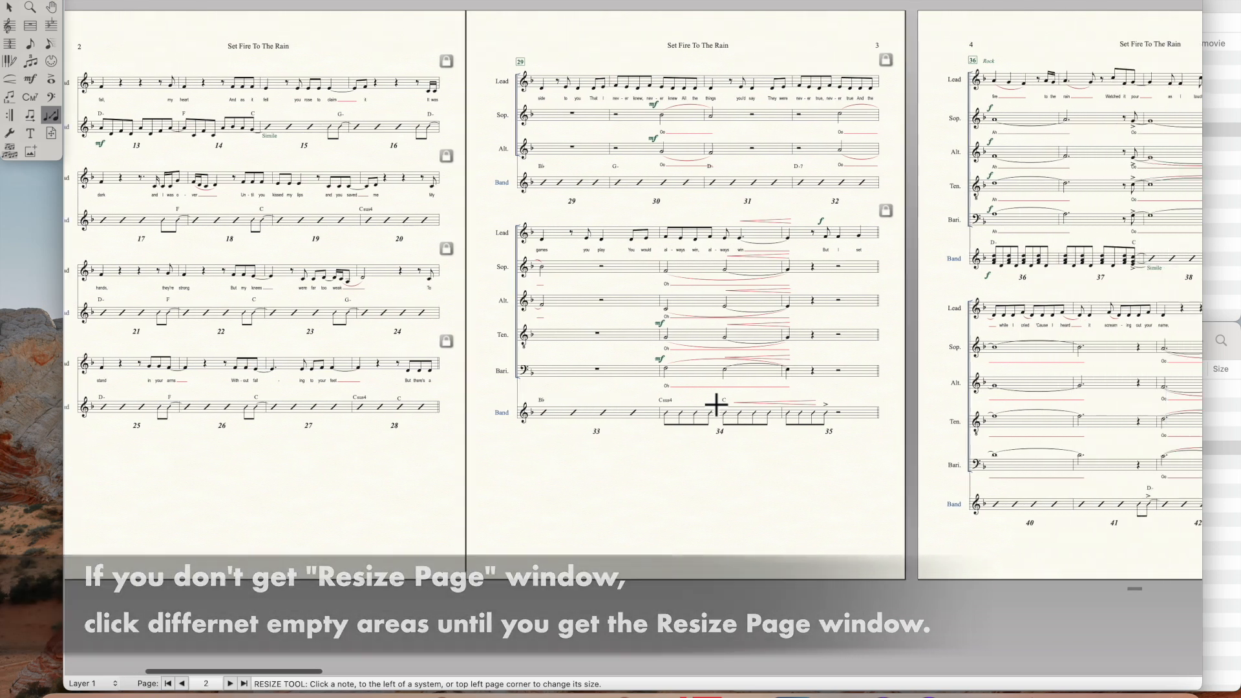
scroll(716, 405, "right", 3)
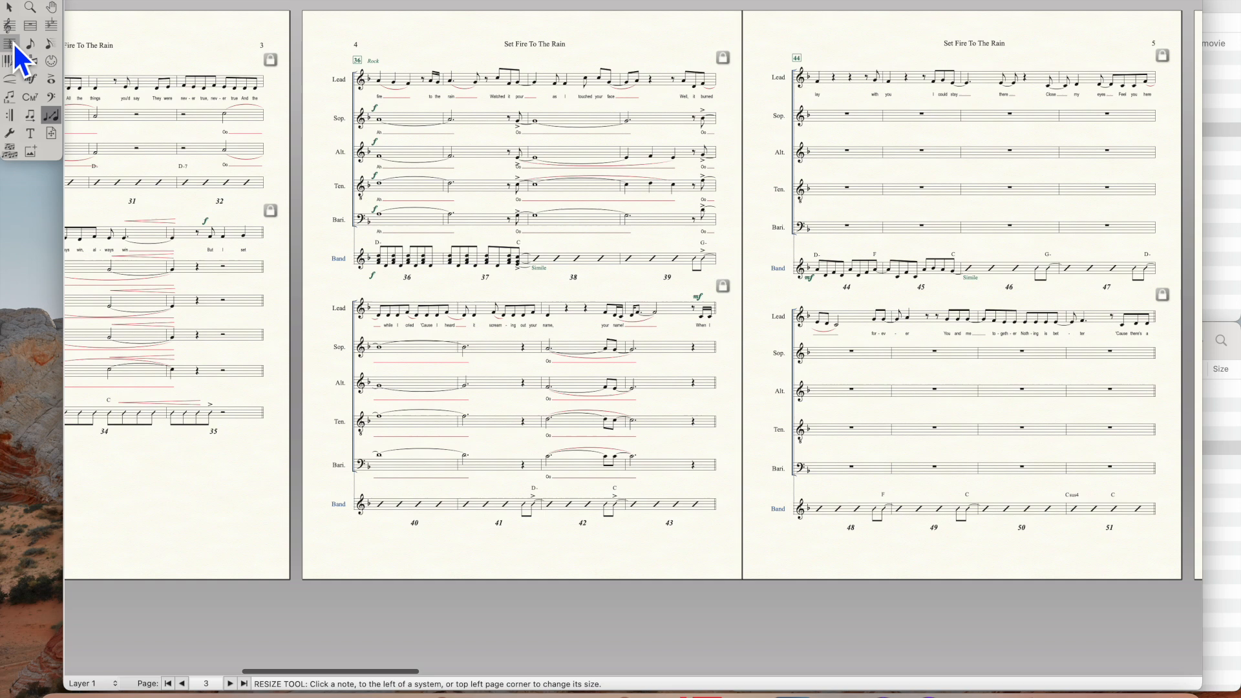
scroll(669, 252, "right", 15)
scroll(669, 252, "right", 12)
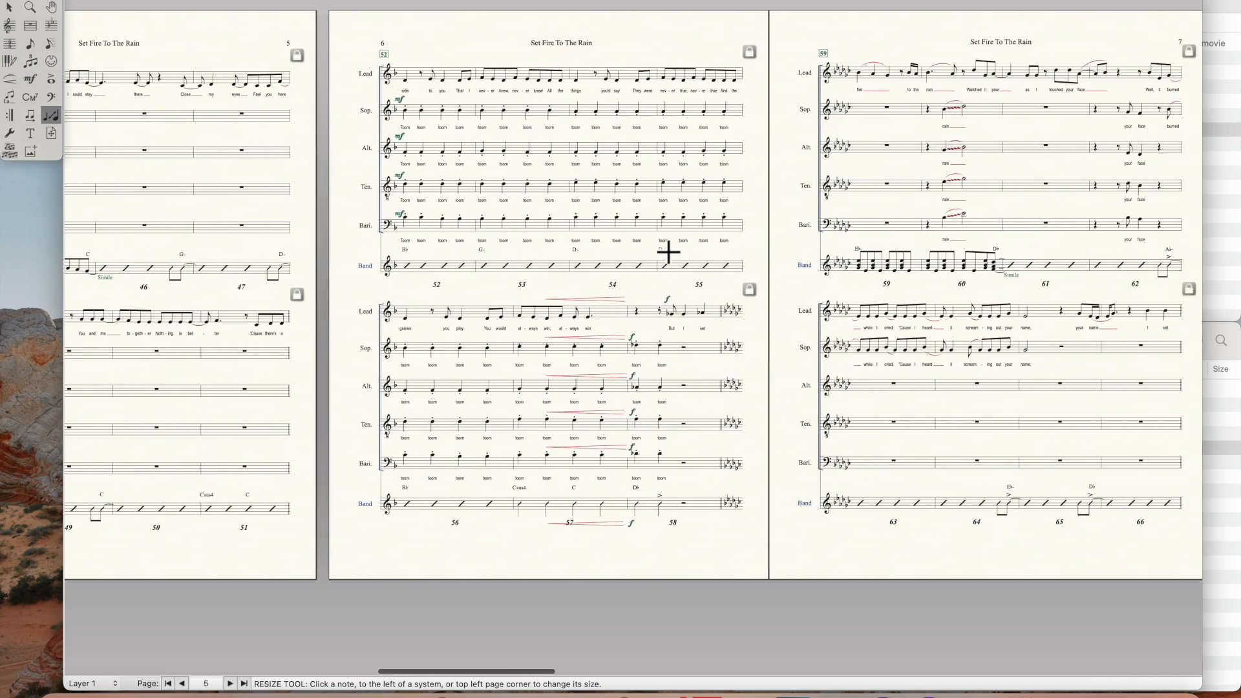
scroll(669, 252, "right", 12)
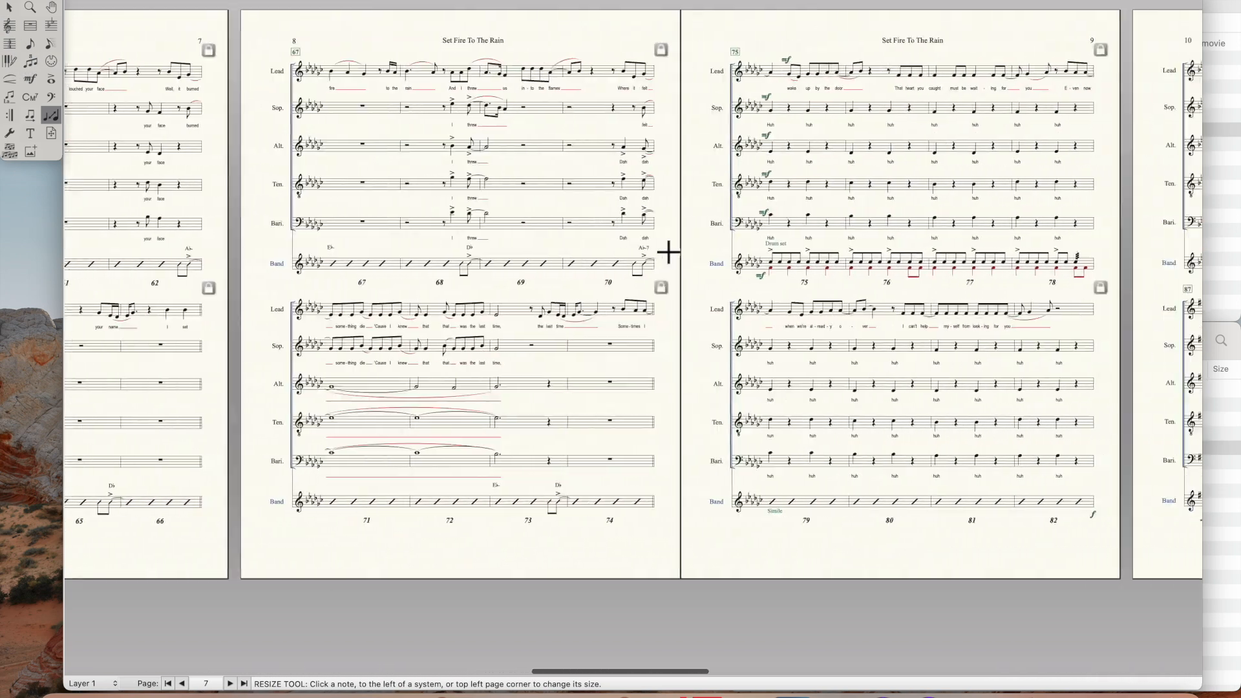
scroll(669, 253, "right", 8)
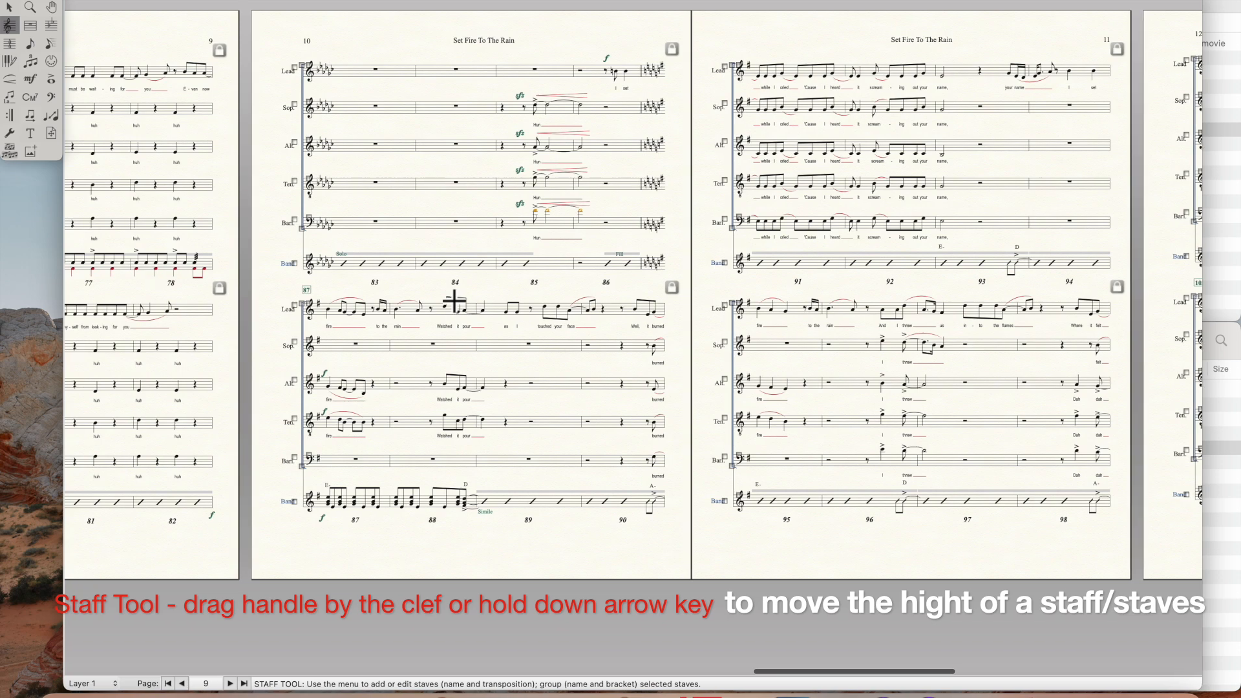
- Lower all staves of the second system slightly on pages 8 and 9, starting from the Lead staff
scroll(455, 301, "left", 15)
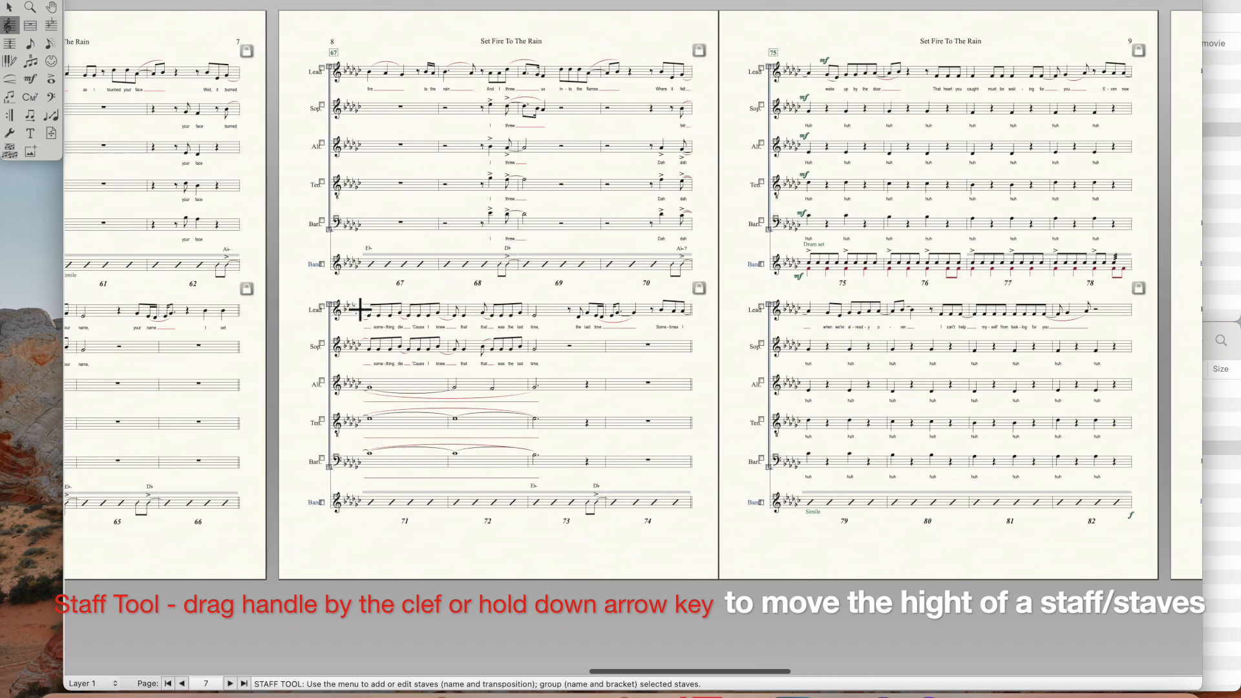
left_click_drag(337, 304, 337, 311)
left_click_drag(777, 304, 776, 310)
- Lower all staves of the second system slightly on pages 10 and 11, starting at measures 87 and 95
scroll(888, 322, "right", 3)
scroll(888, 322, "right", 12)
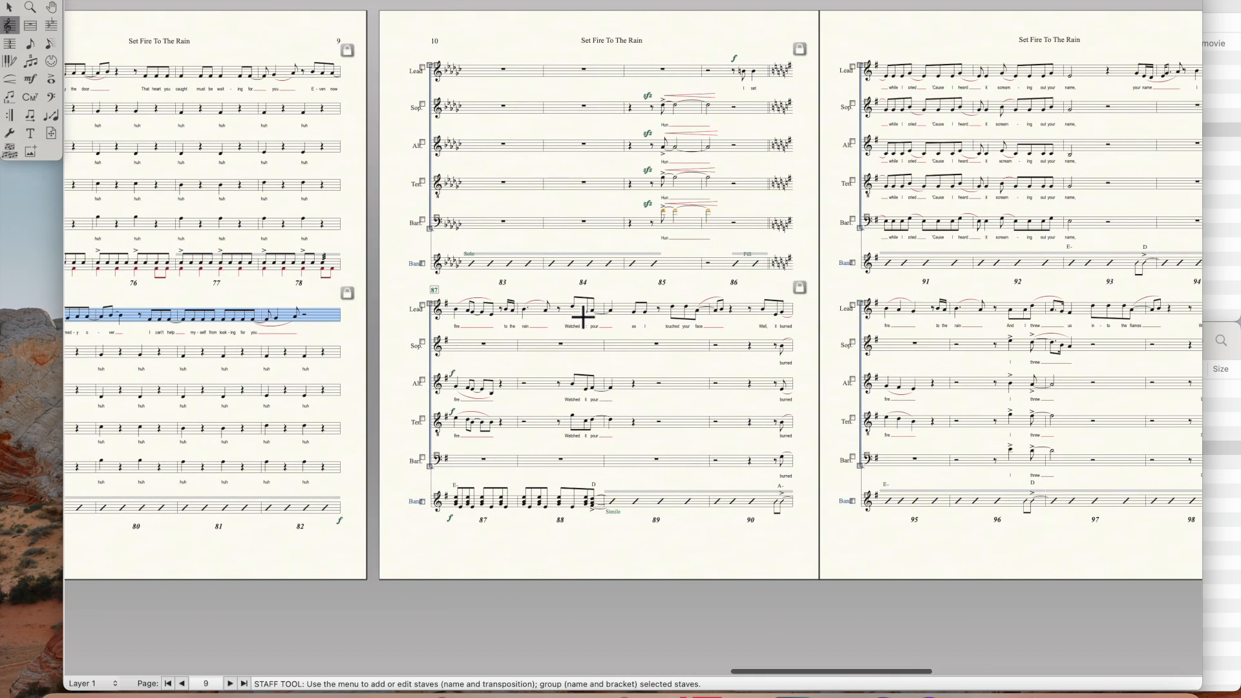
left_click_drag(445, 309, 445, 315)
left_click_drag(873, 311, 872, 317)
- Lower the second system on page 12, starting at measure 103, to line up with the one on page 11
scroll(873, 318, "right", 7)
scroll(874, 317, "right", 11)
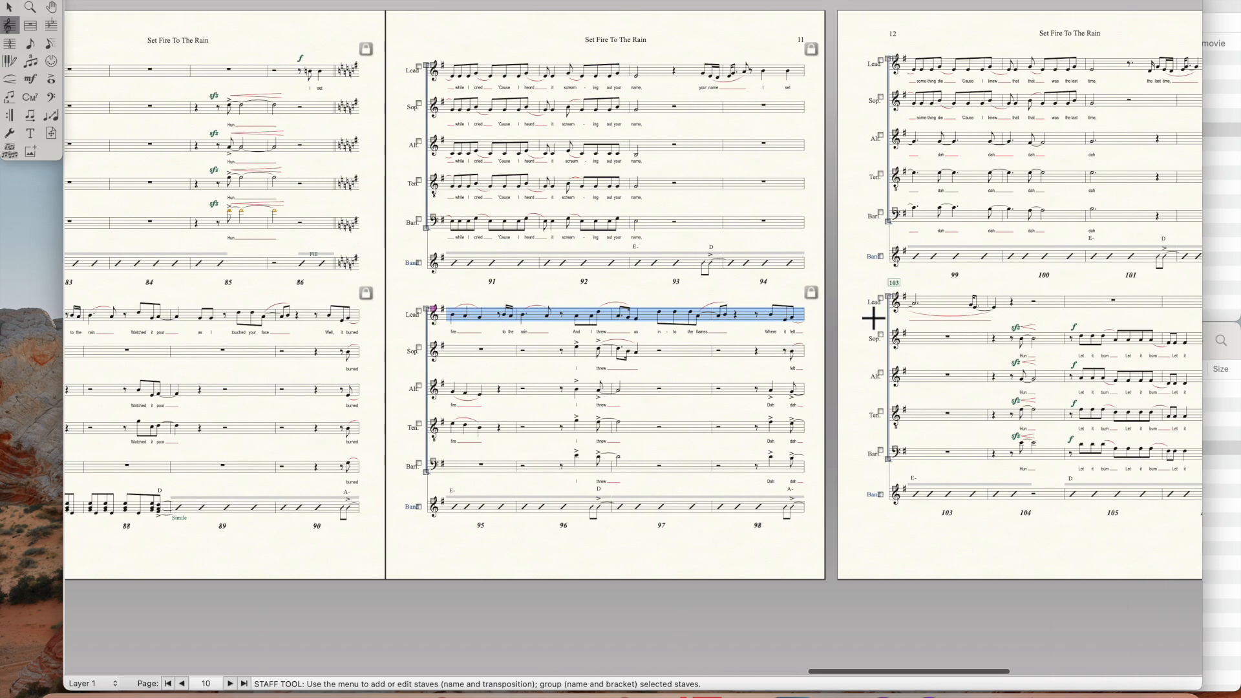
left_click_drag(627, 302, 619, 309)
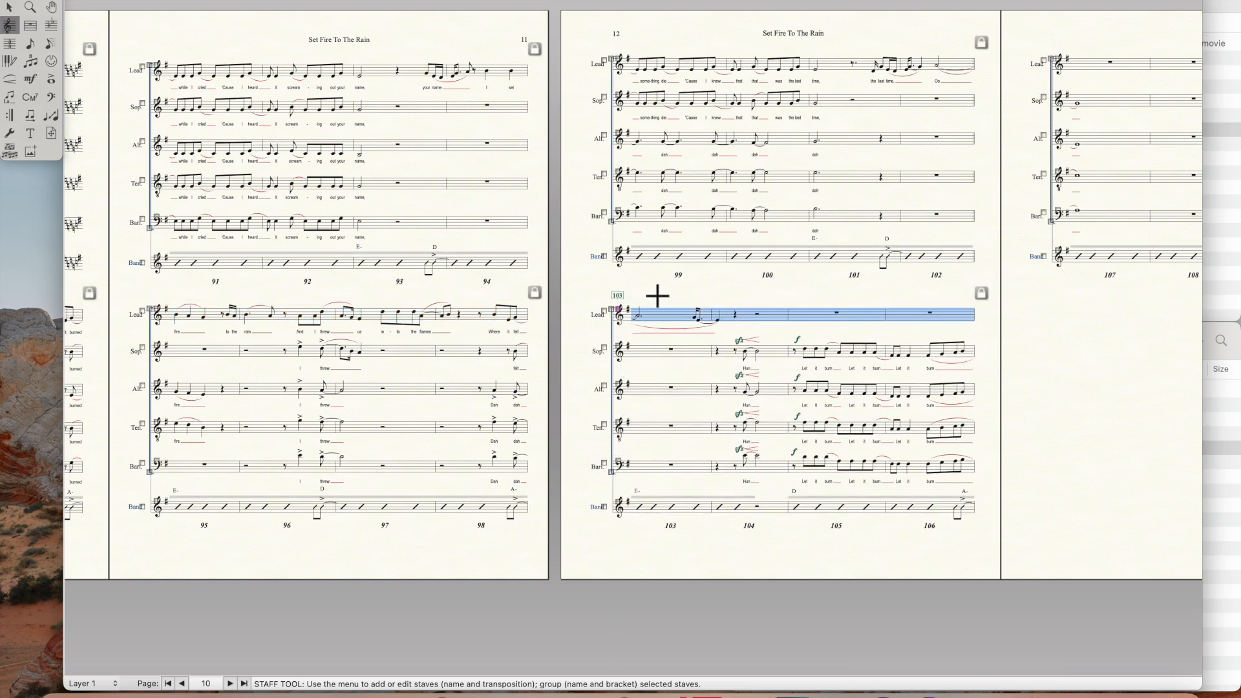
scroll(643, 313, "right", 10)
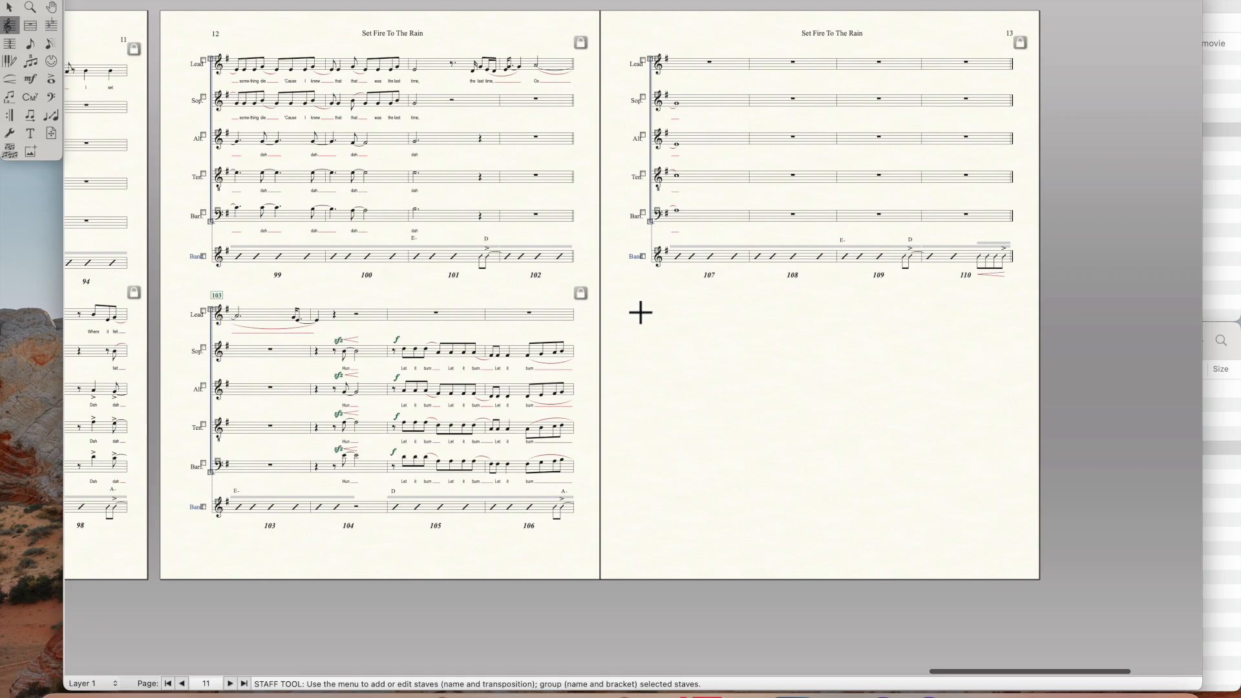
- Move the Vocal Score text on page 1 outward to align with the left edge of the staff names
scroll(641, 313, "left", 20)
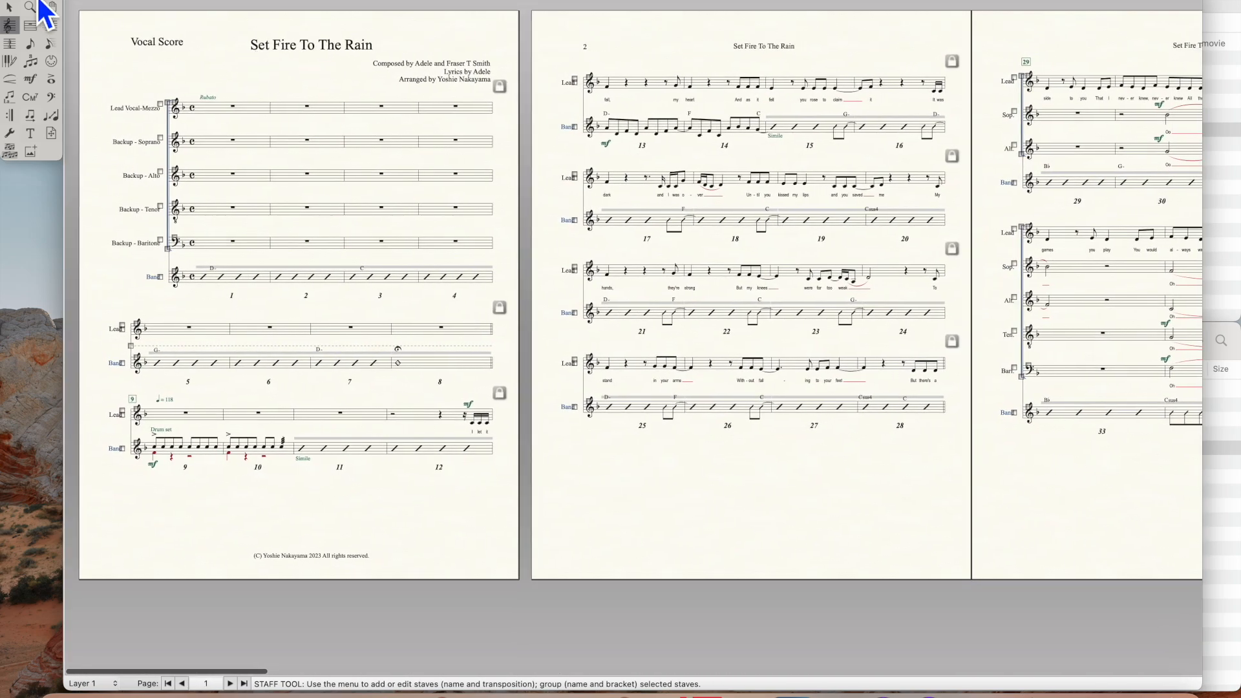
left_click(10, 8)
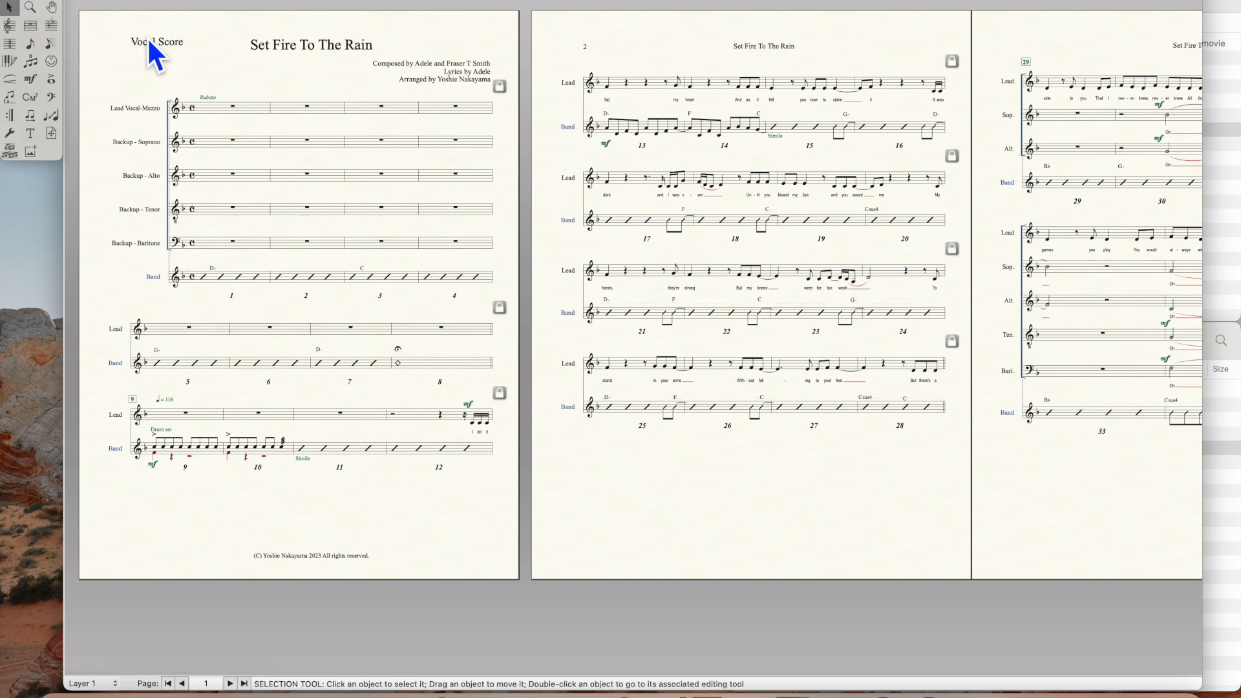
left_click_drag(138, 47, 123, 48)
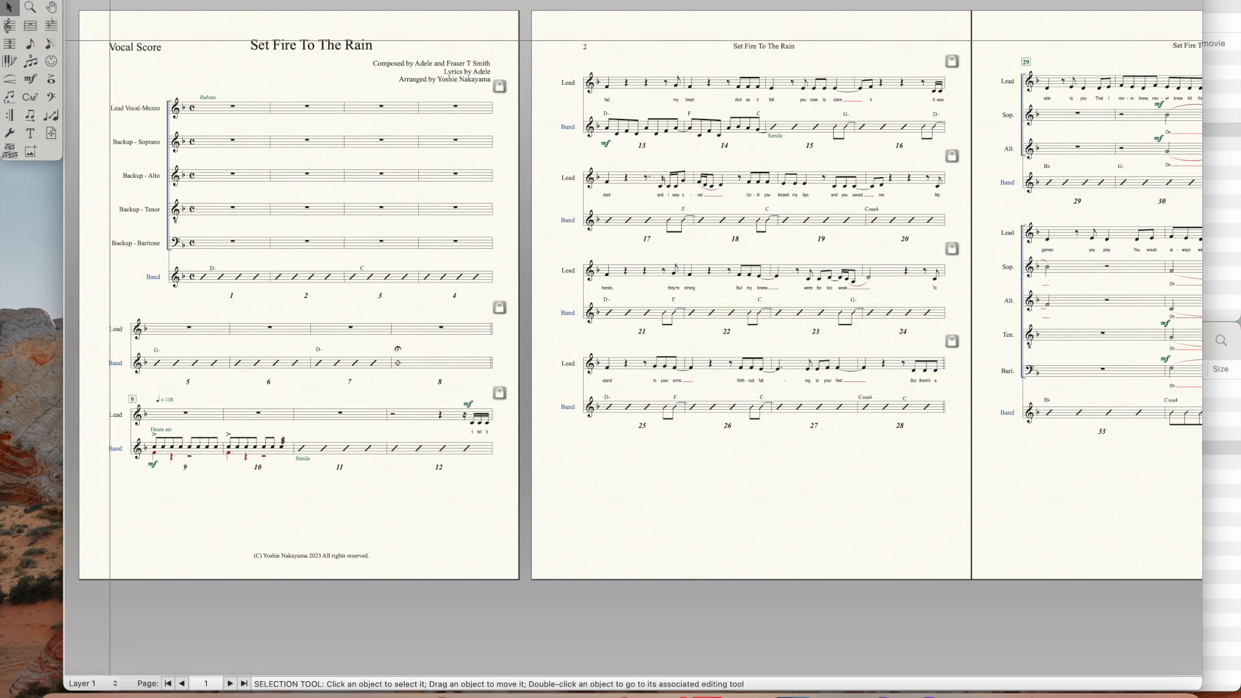